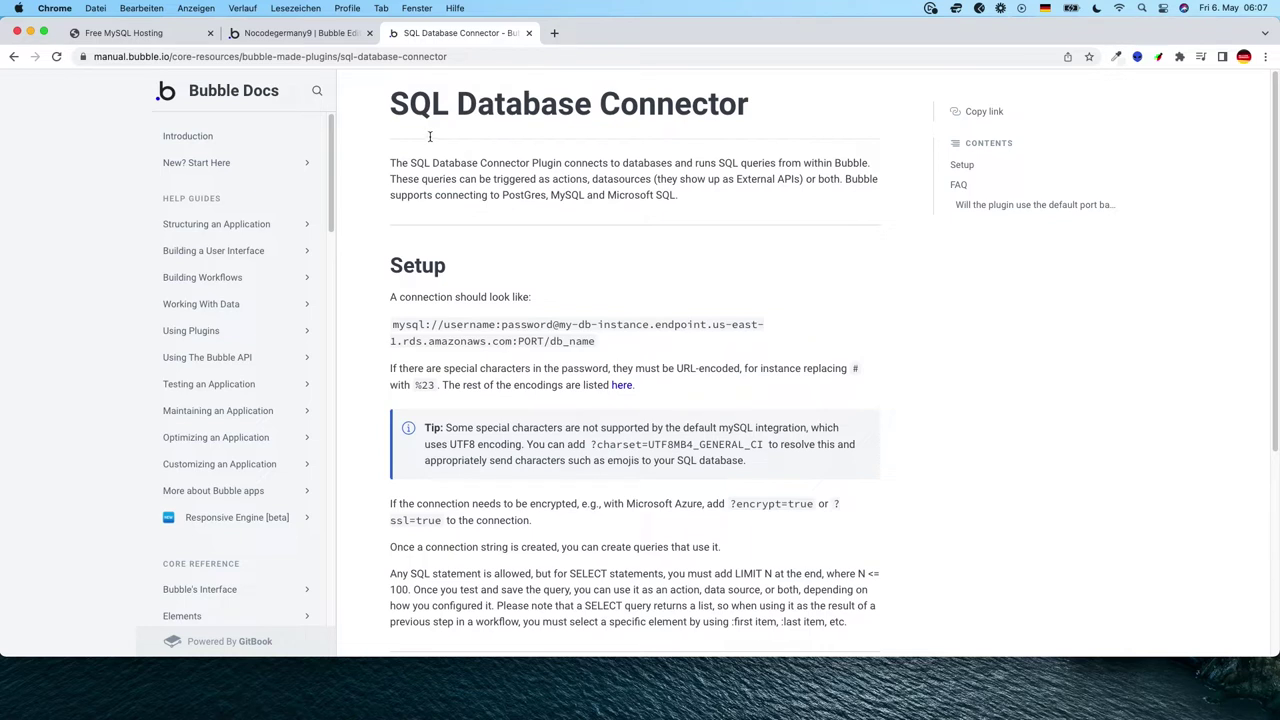
Step: In the Bubble editor's SQL Database Connector, add a connection named "SQL Datenbank" with database type MySQL
{"action": "left_click", "coordinate": [318, 35]}
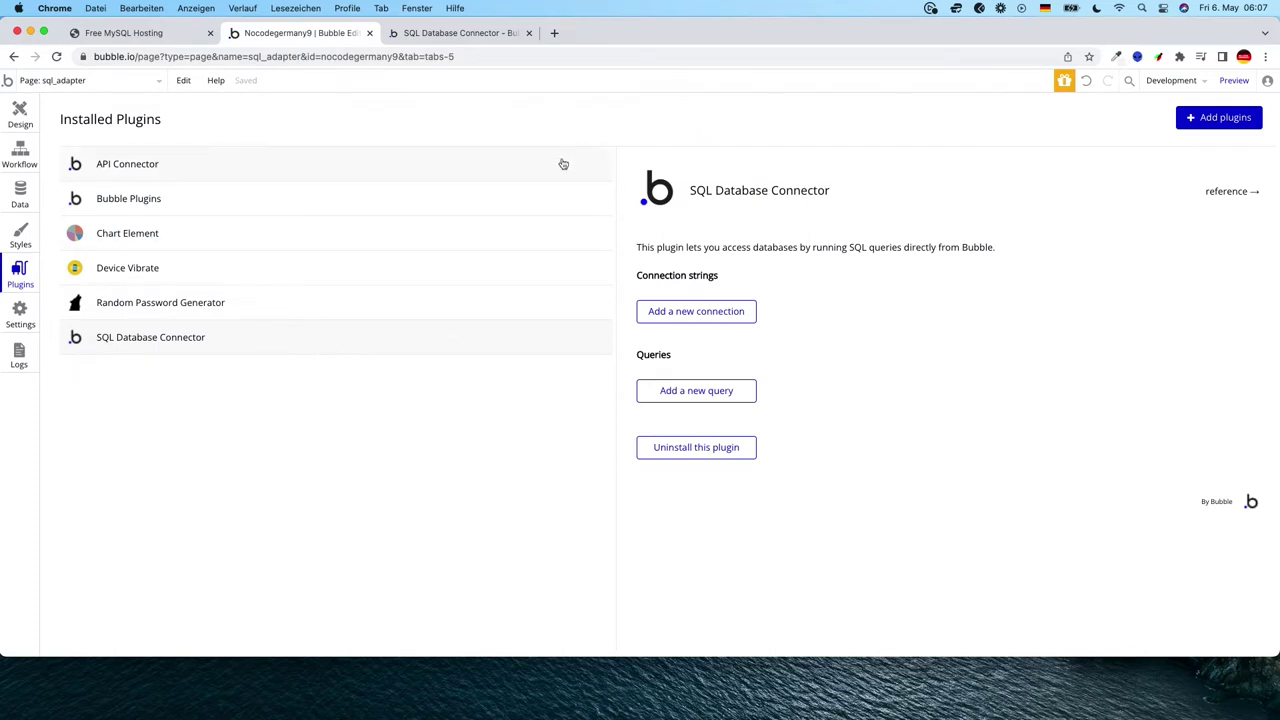
{"action": "left_click", "coordinate": [734, 312]}
{"action": "left_click", "coordinate": [774, 318]}
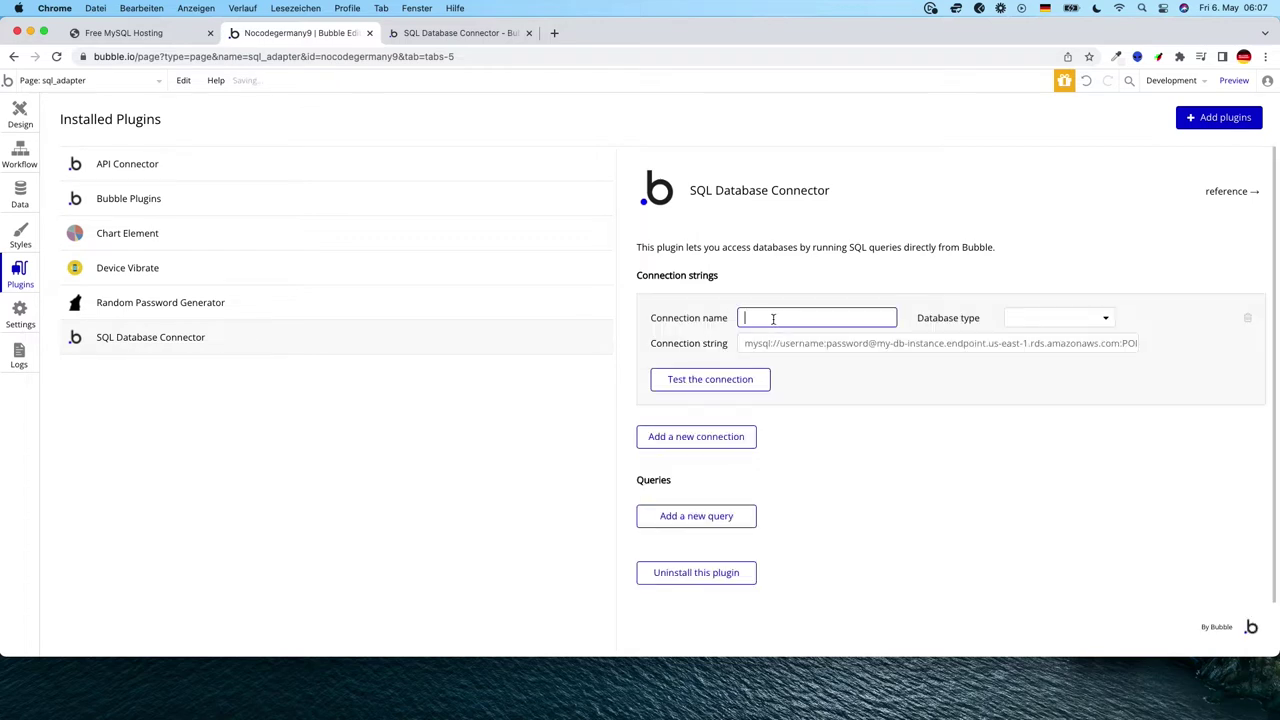
{"action": "type", "text": "SQL Datenbank"}
{"action": "left_click", "coordinate": [1068, 320]}
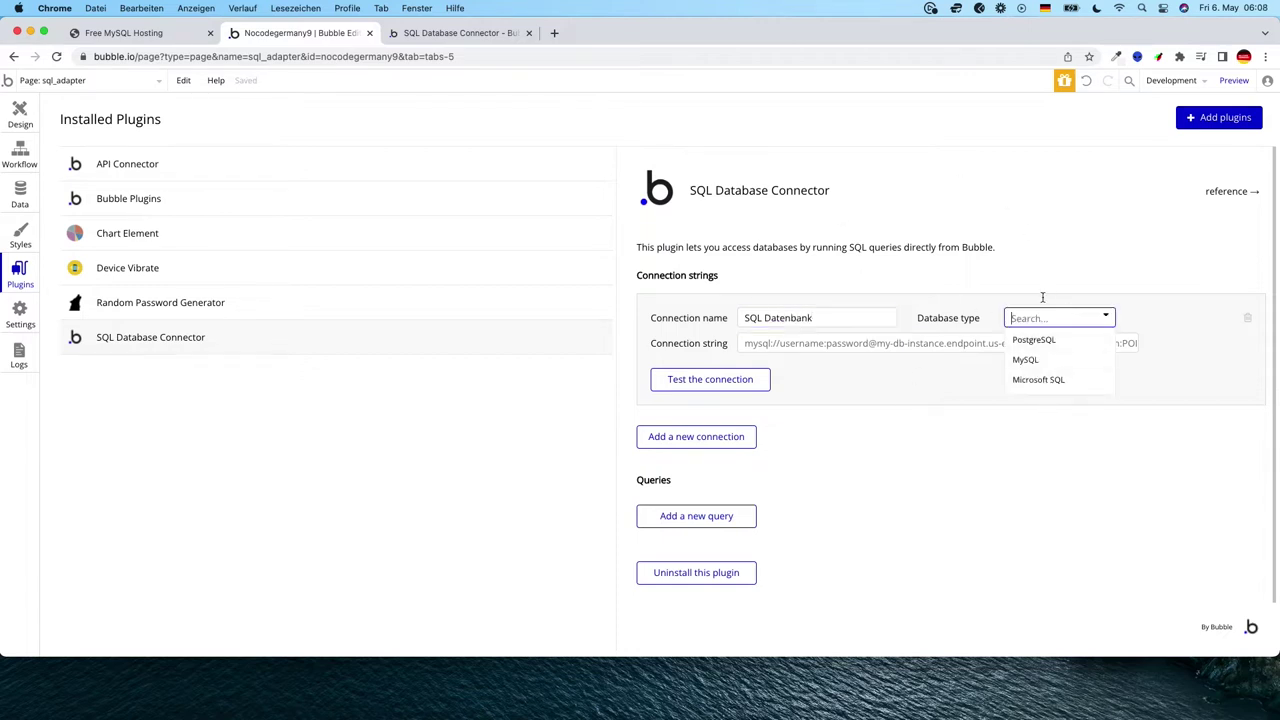
{"action": "left_click", "coordinate": [1030, 366]}
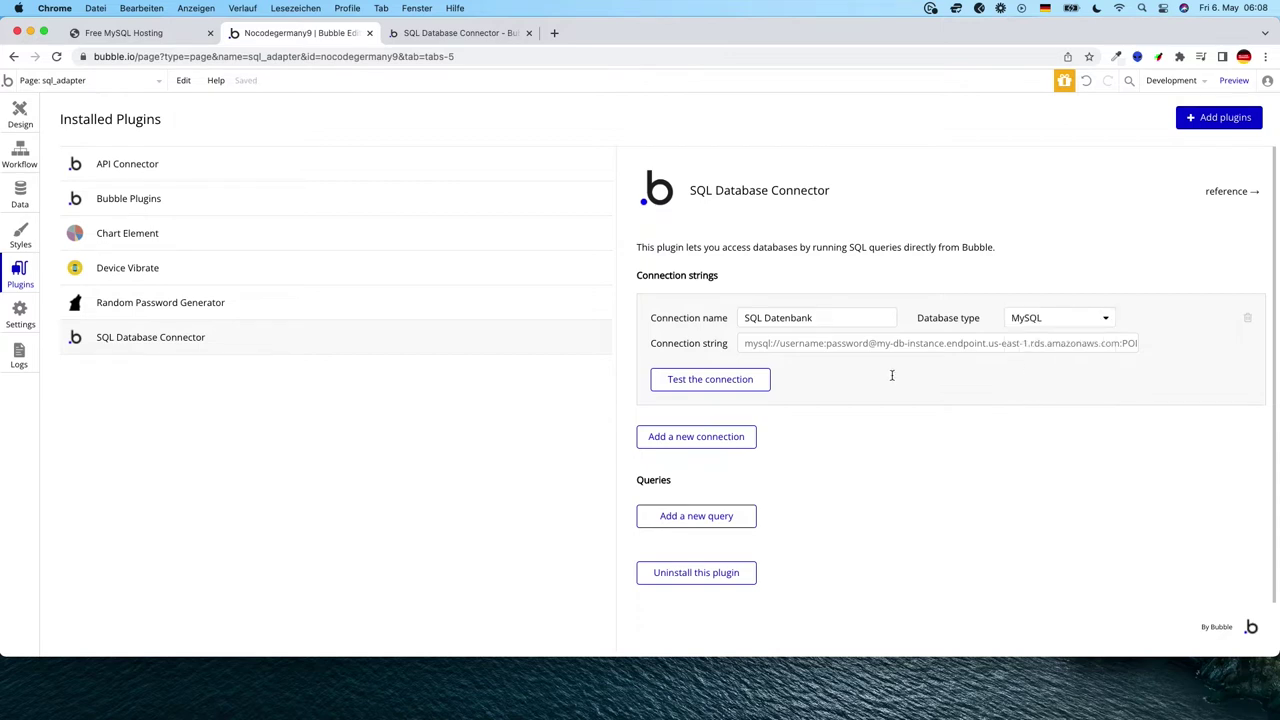
Step: Switch to Free MySQL Hosting, view the account's database details and open phpMyAdmin from there
{"action": "left_click", "coordinate": [153, 35]}
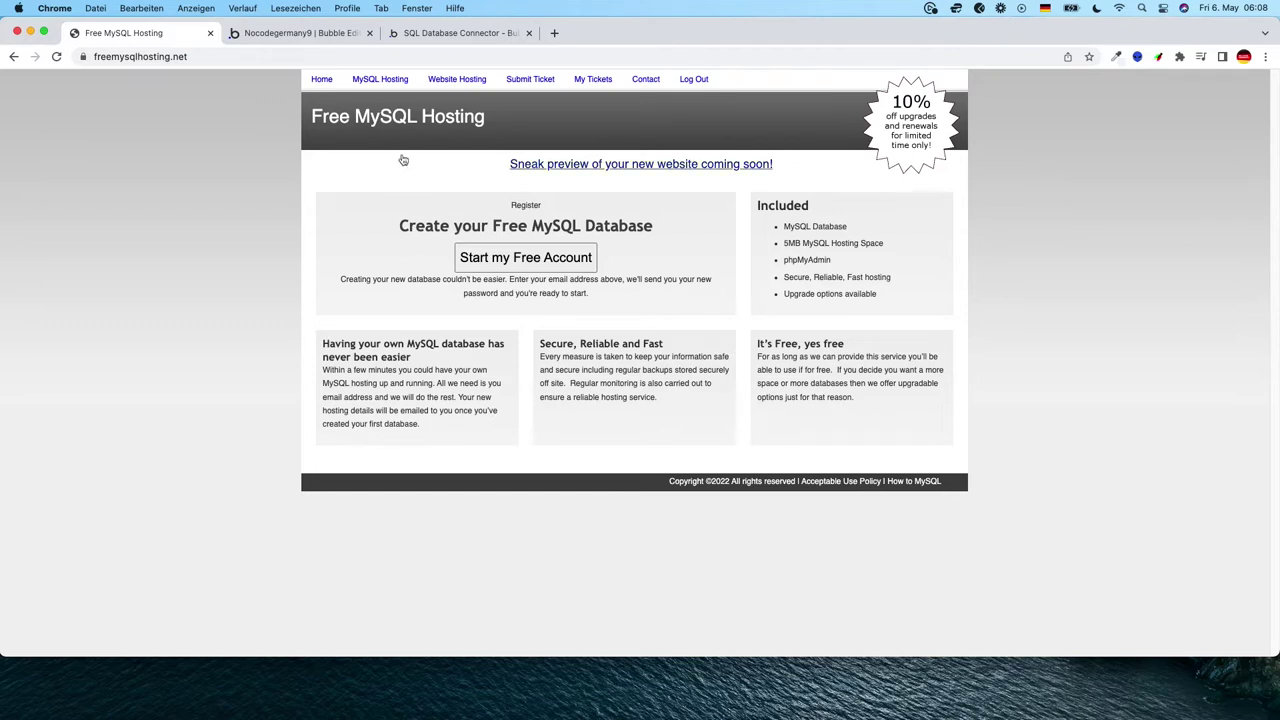
{"action": "left_click", "coordinate": [380, 79]}
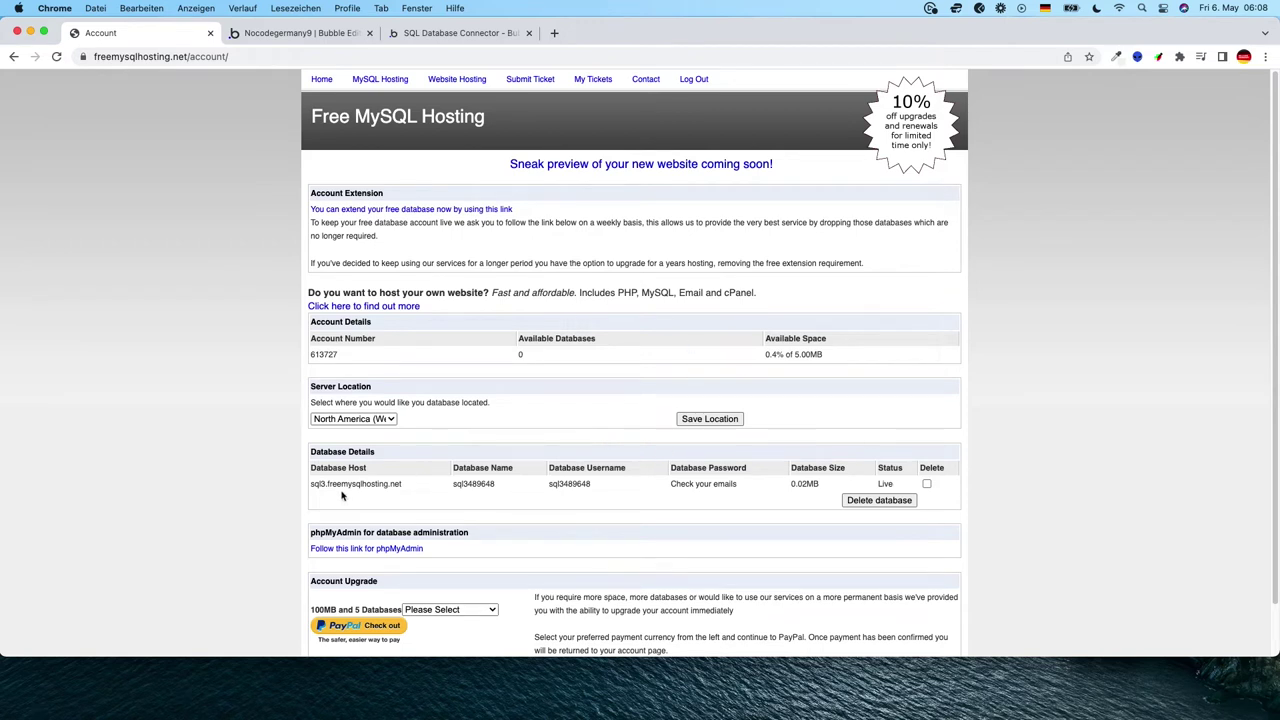
{"action": "left_click", "coordinate": [381, 549]}
{"action": "left_click", "coordinate": [318, 36]}
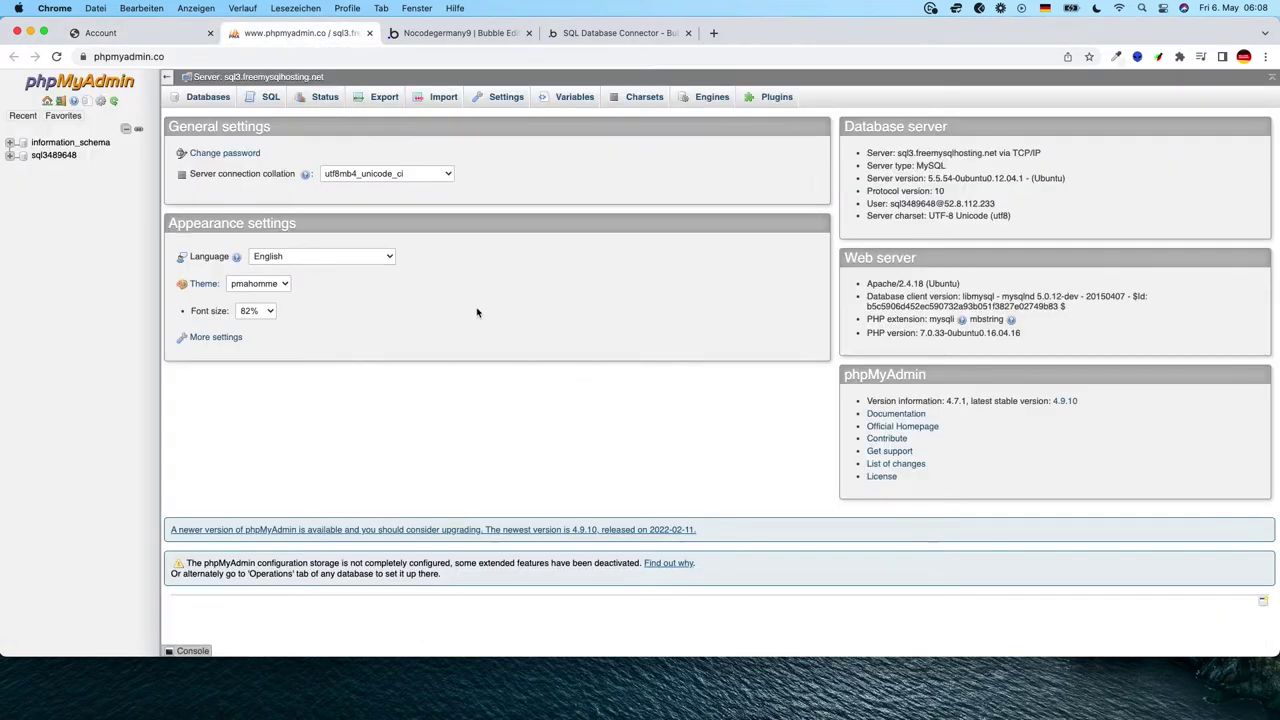
Step: Browse the Occupancy table, run its default SELECT query and return to the phpMyAdmin home page
{"action": "left_click", "coordinate": [16, 160]}
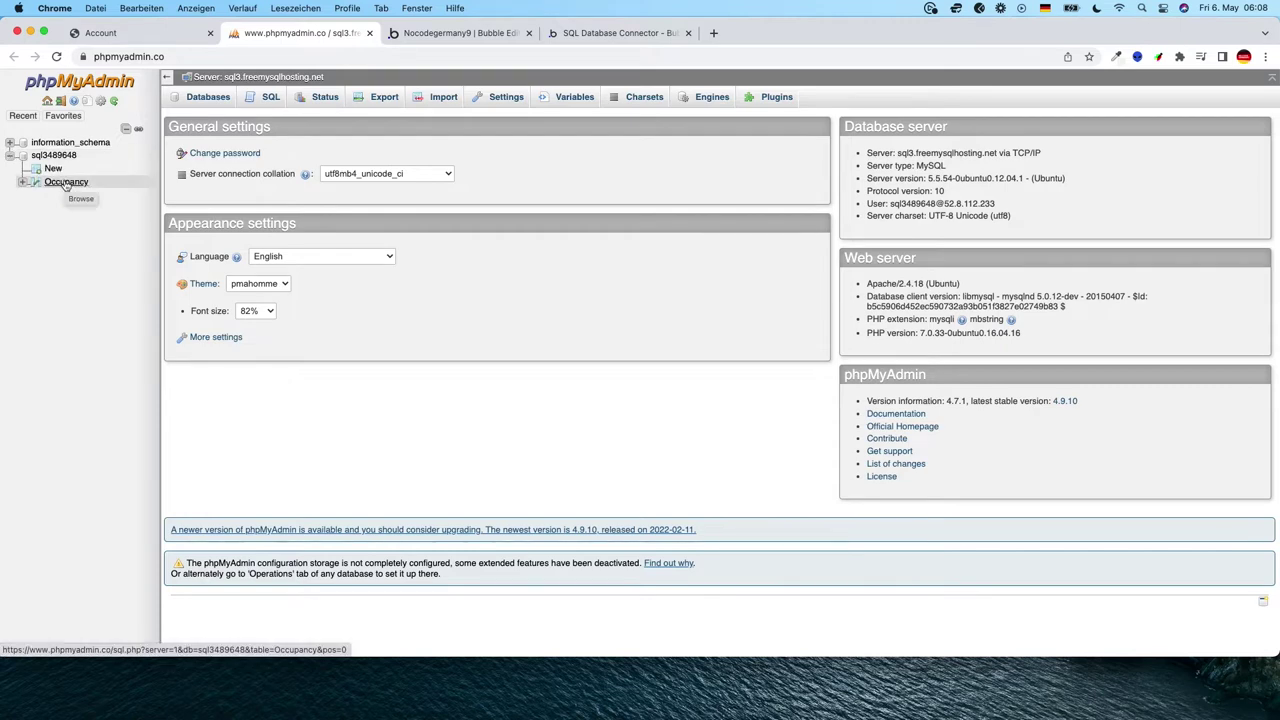
{"action": "left_click", "coordinate": [66, 183]}
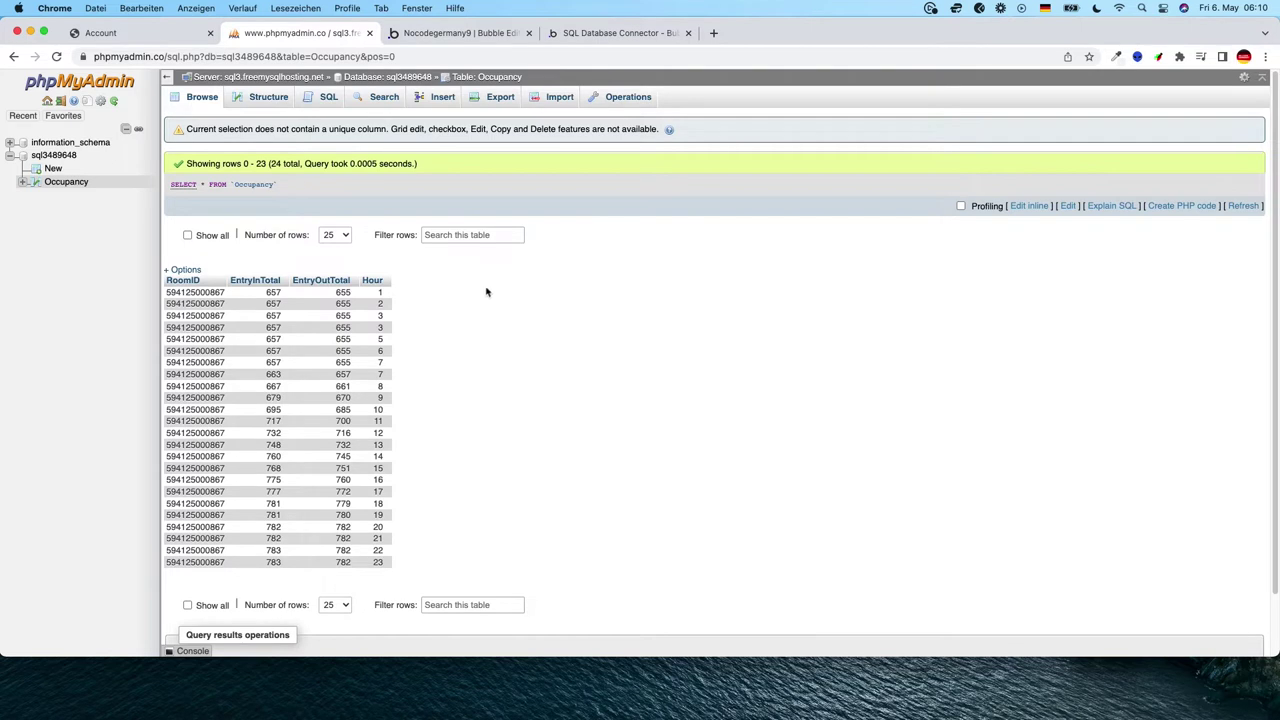
{"action": "left_click", "coordinate": [316, 102]}
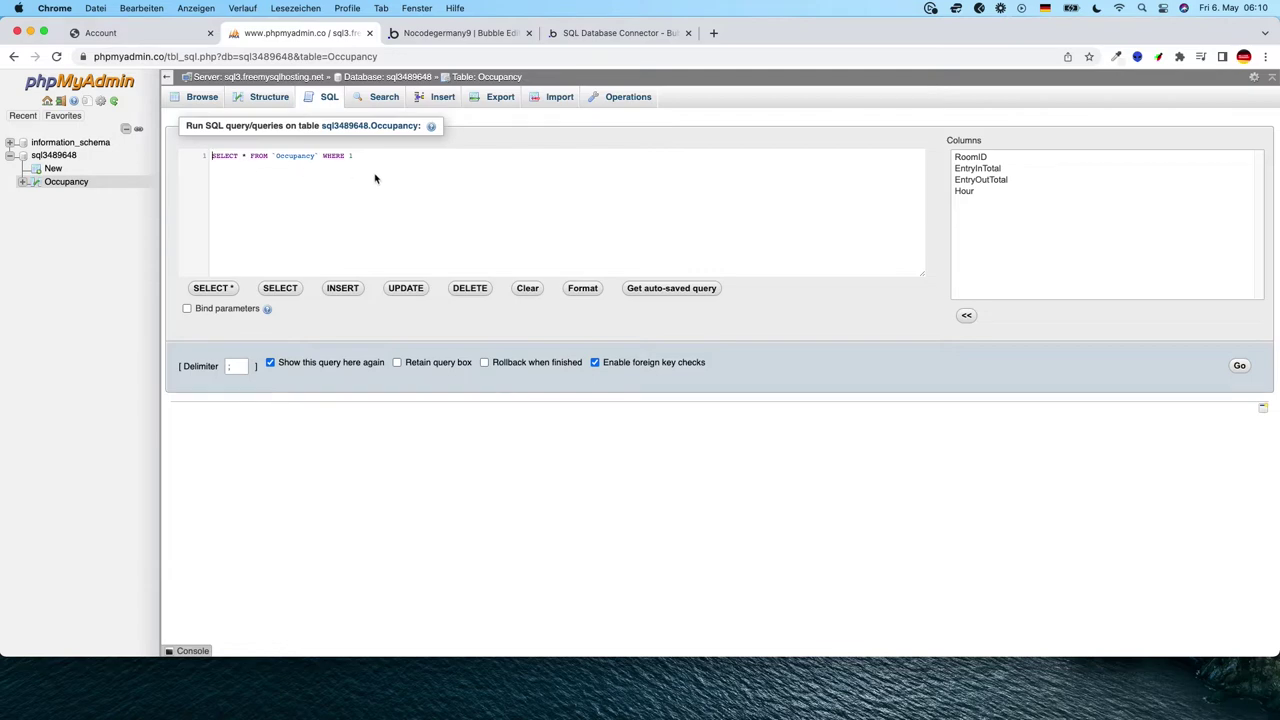
{"action": "left_click", "coordinate": [1238, 365]}
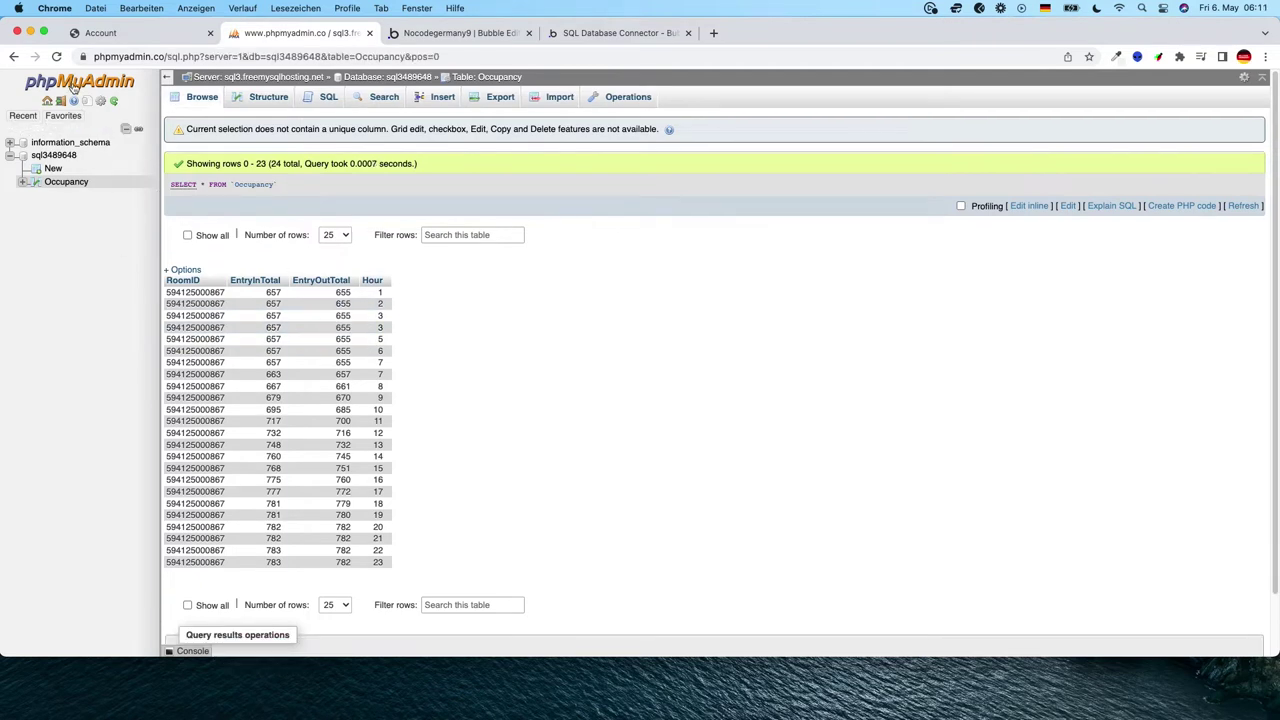
{"action": "left_click", "coordinate": [73, 87]}
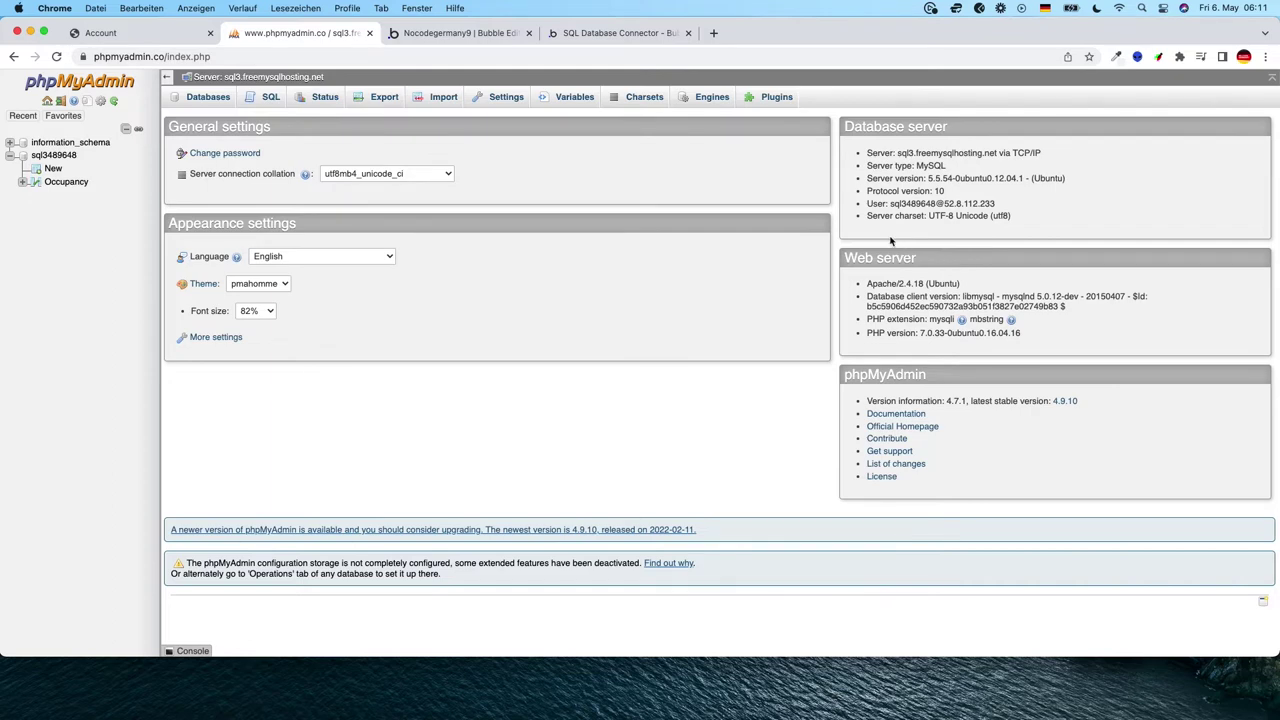
Step: Back in the Bubble editor, start the connection string with "mysql://"
{"action": "left_click", "coordinate": [458, 33]}
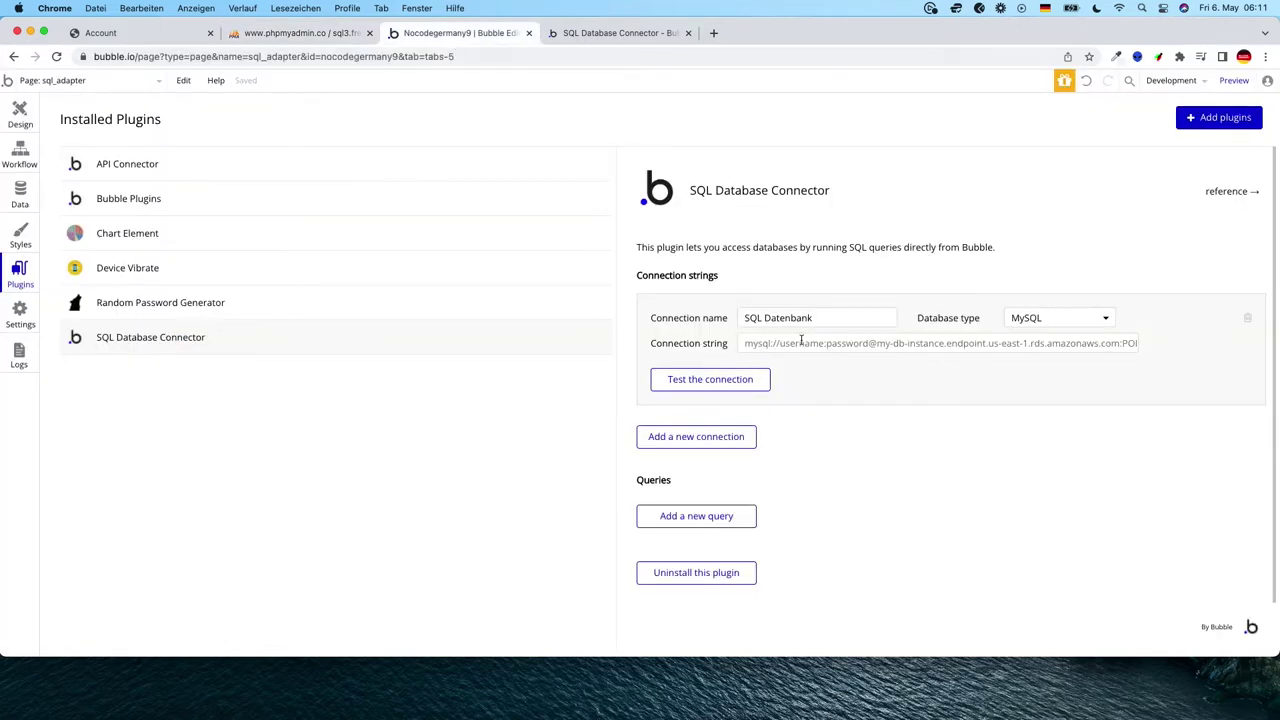
{"action": "left_click", "coordinate": [754, 343]}
{"action": "type", "text": "mys"}
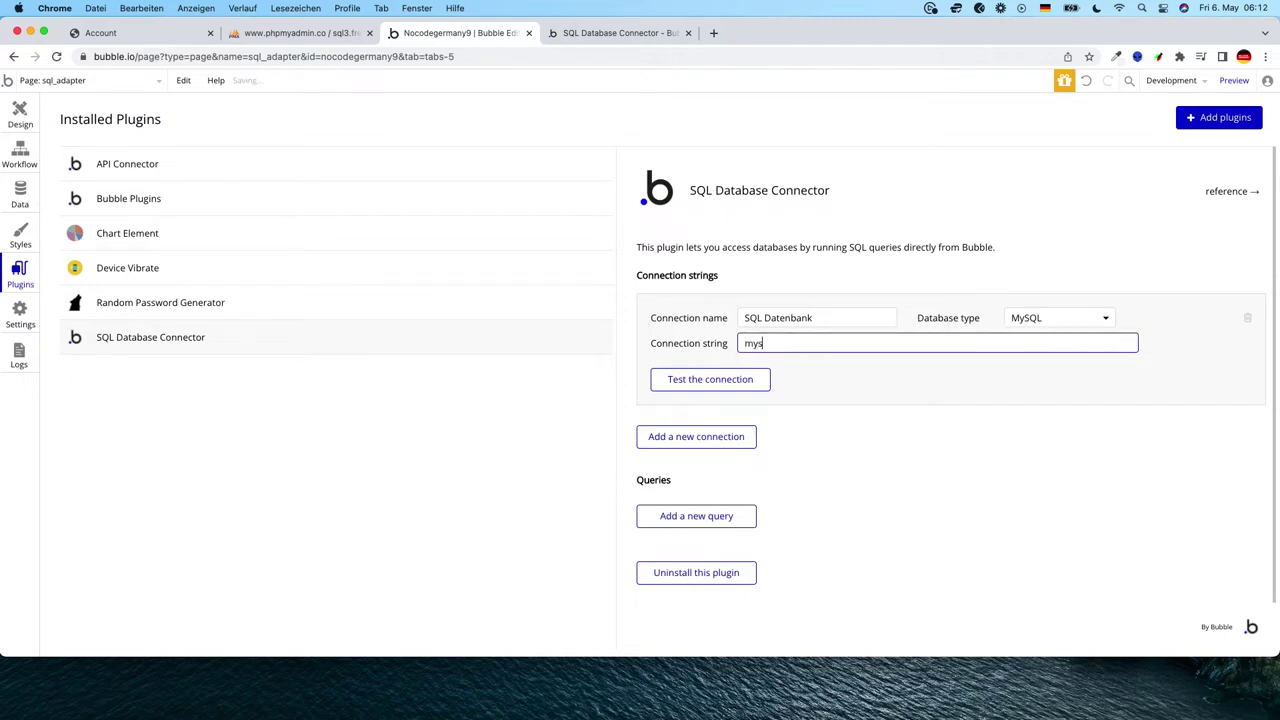
{"action": "type", "text": "ql://"}
Step: Check the string format in the Bubble docs and append the database username copied from phpMyAdmin to the connection string
{"action": "left_click", "coordinate": [607, 37]}
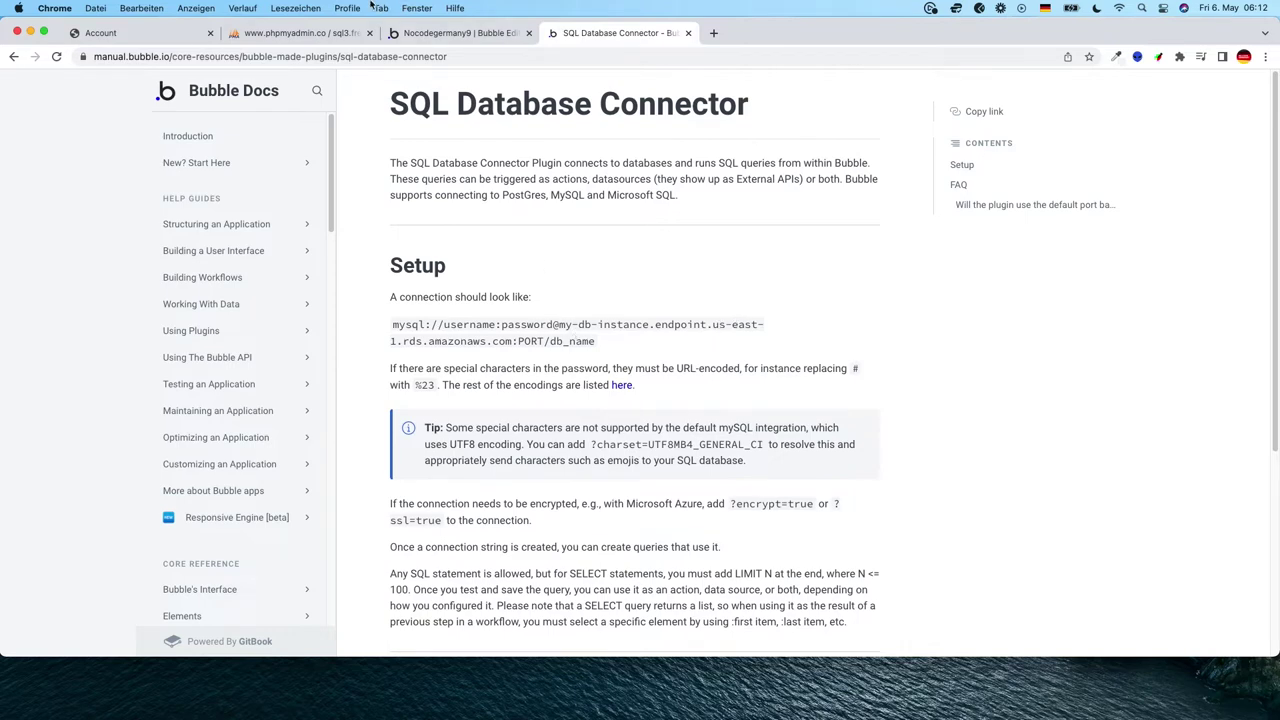
{"action": "left_click", "coordinate": [300, 33]}
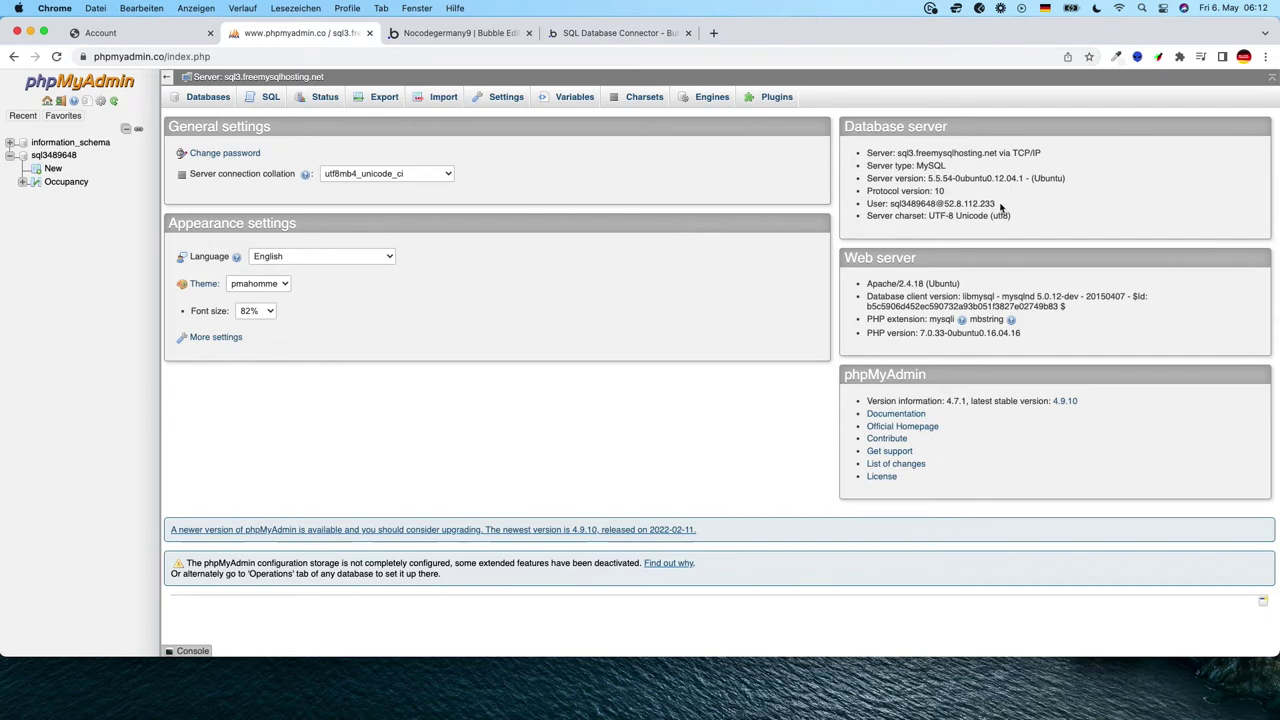
{"action": "left_click_drag", "start_coordinate": [998, 204], "coordinate": [893, 204]}
{"action": "right_click", "coordinate": [908, 204]}
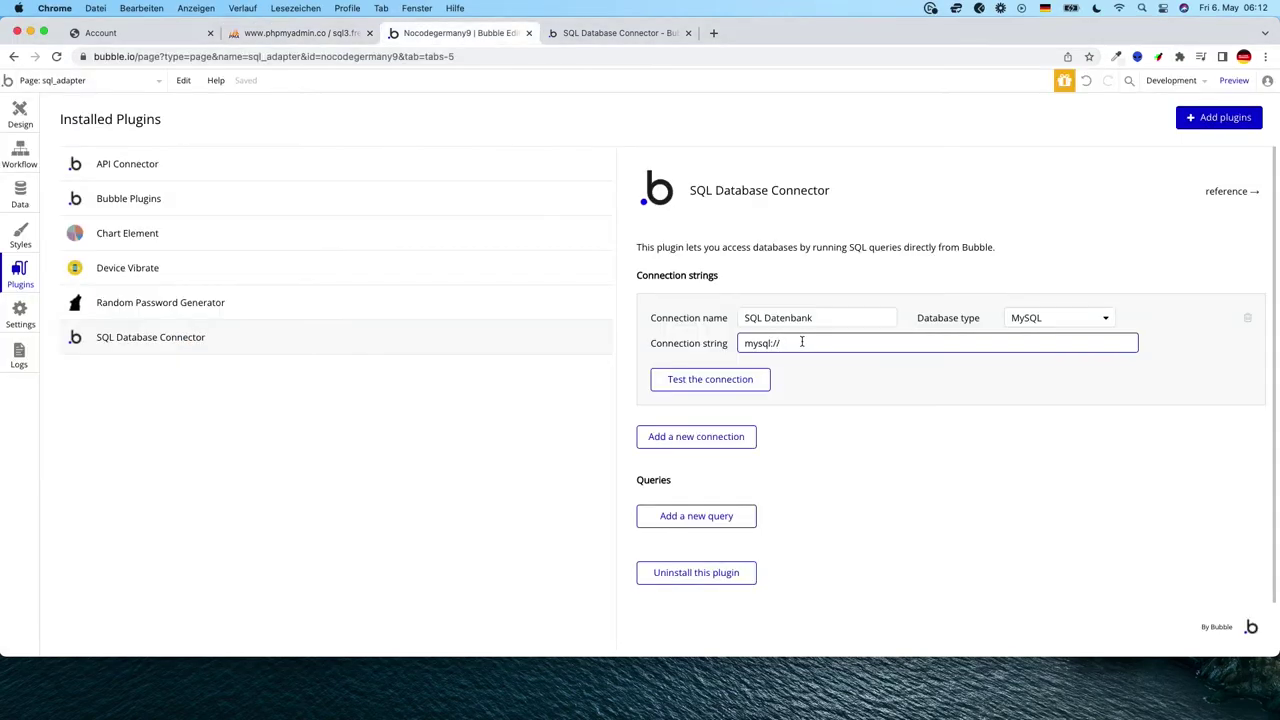
{"action": "type", "text": "sql3489648"}
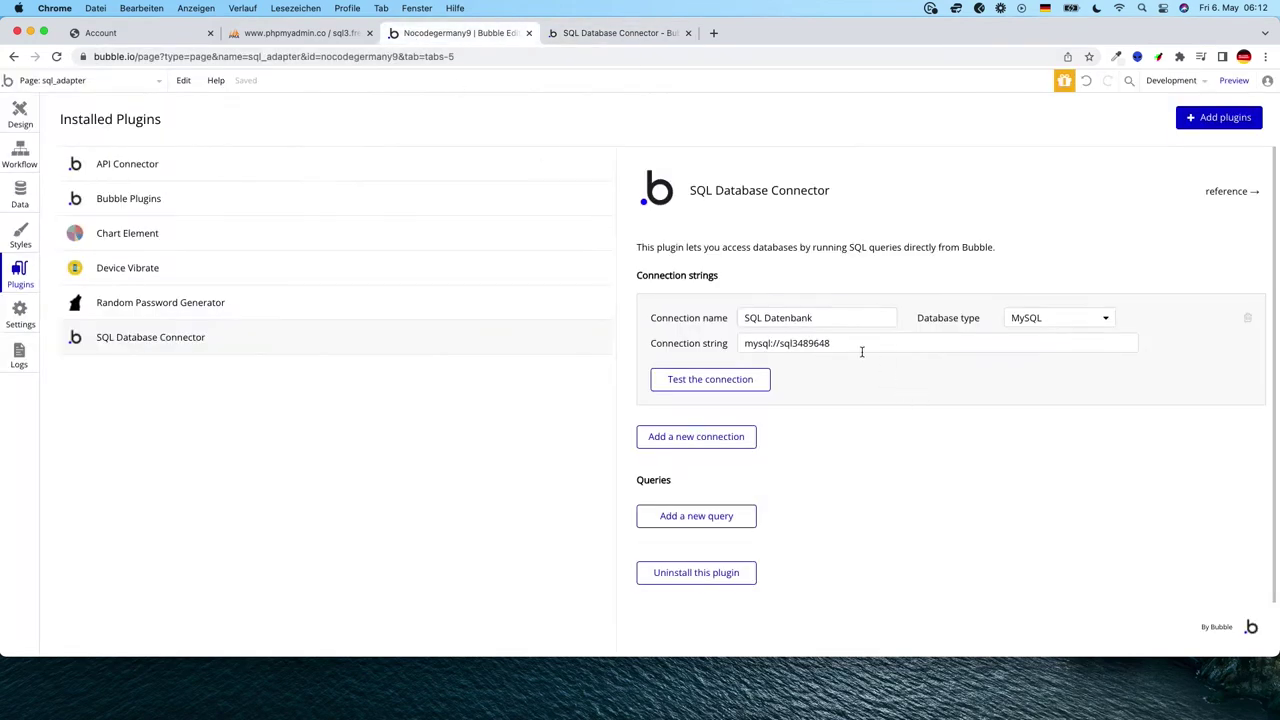
Step: Append a colon and the database password to the connection string
{"action": "left_click", "coordinate": [856, 346]}
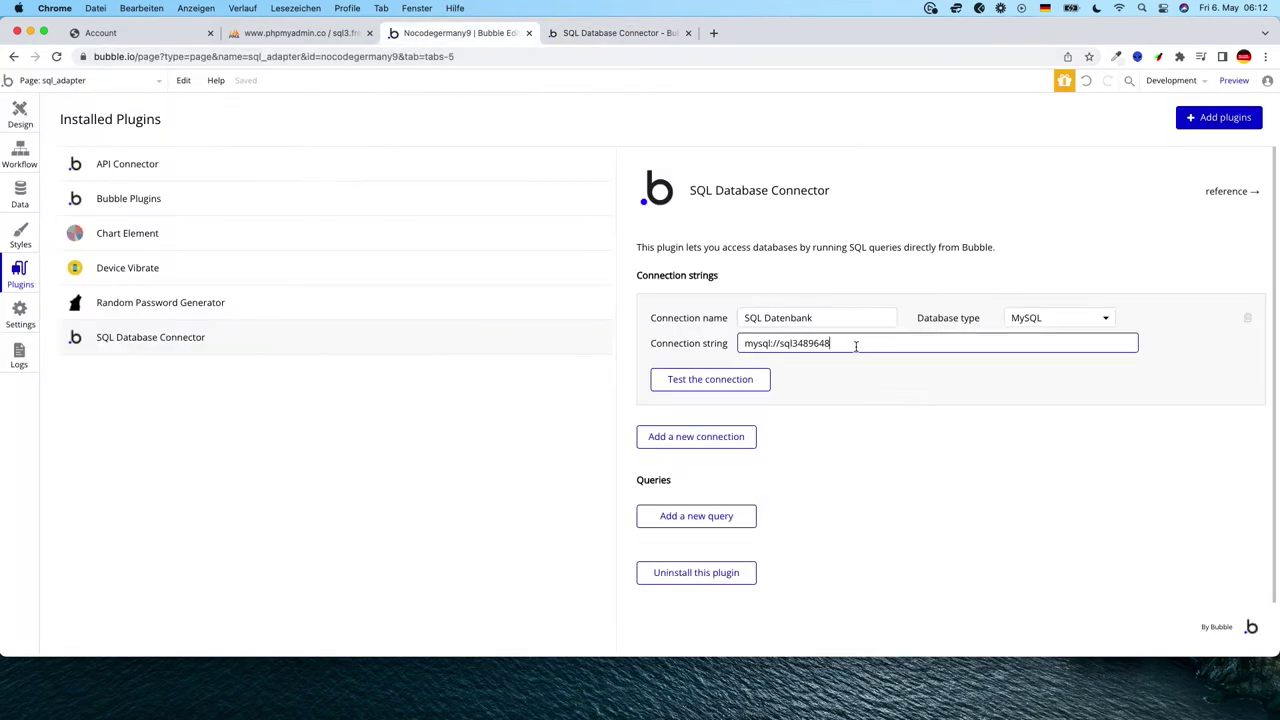
{"action": "type", "text": ":"}
{"action": "key", "text": "super+v"}
Step: Append "@" and the server host "sql3.freemysqlhosting.net", copied from phpMyAdmin, to the connection string
{"action": "left_click", "coordinate": [620, 33]}
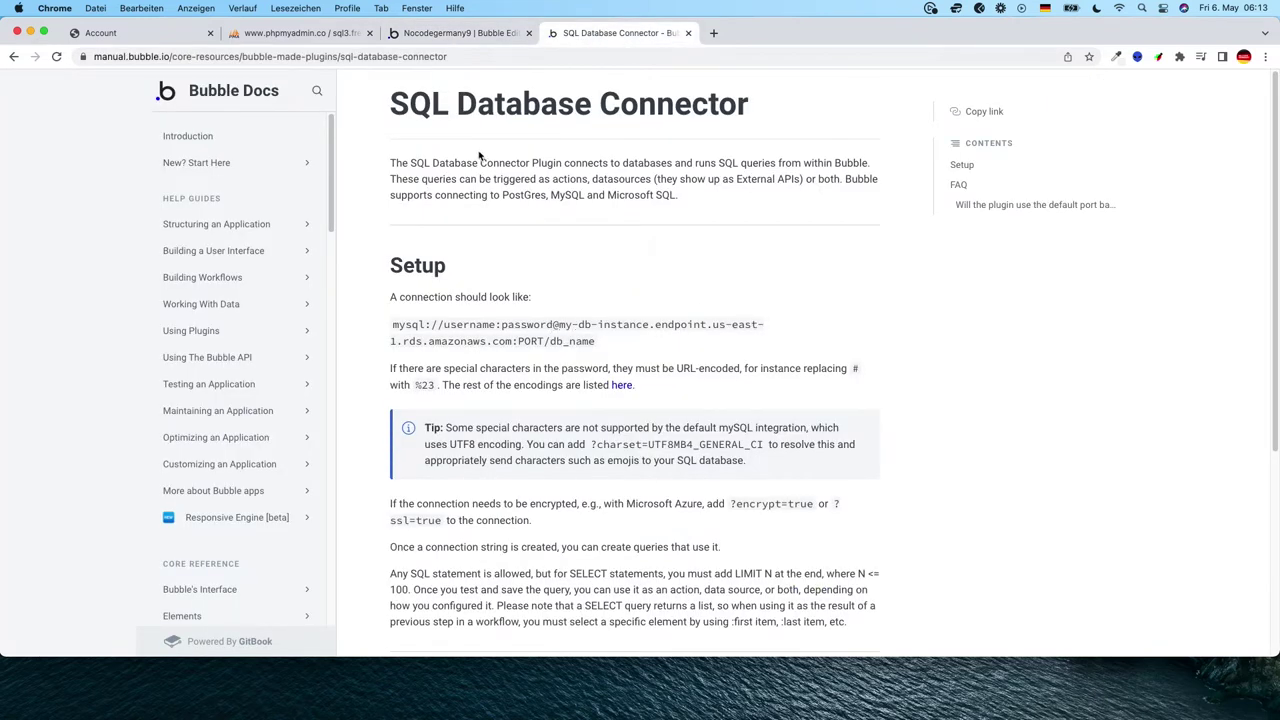
{"action": "left_click", "coordinate": [450, 40]}
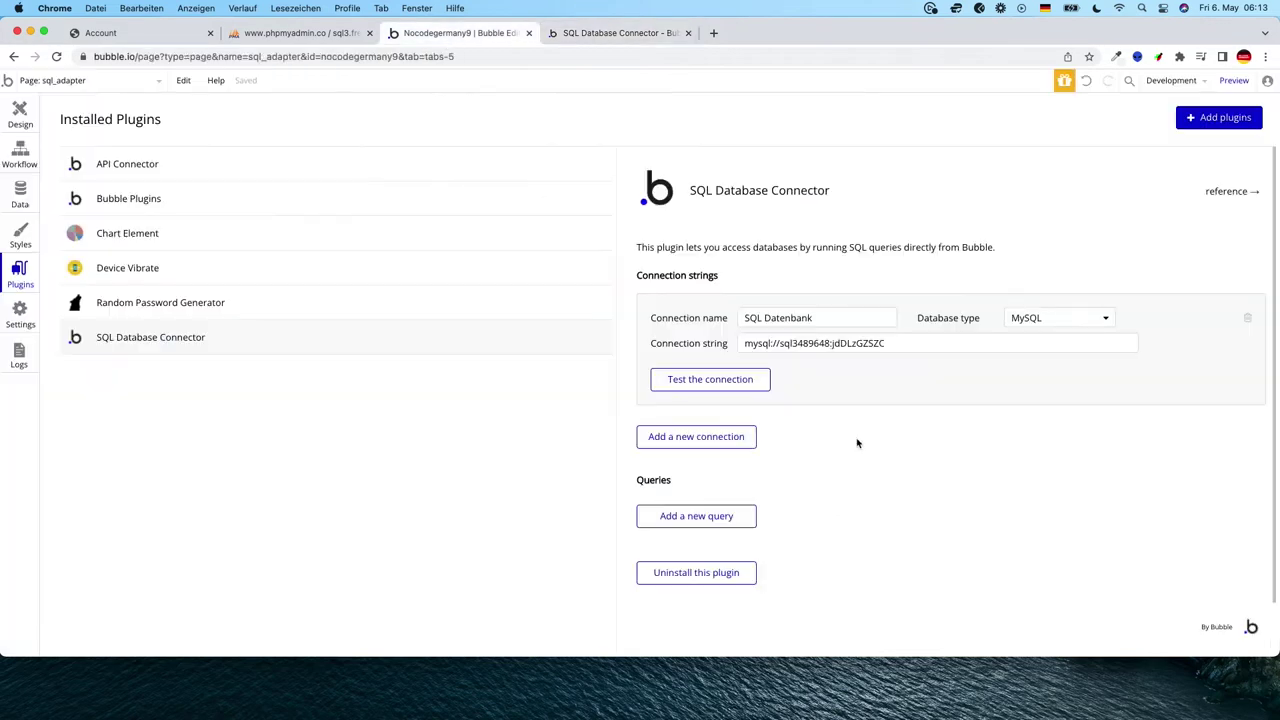
{"action": "left_click", "coordinate": [894, 343]}
{"action": "left_click", "coordinate": [300, 33]}
{"action": "left_click_drag", "start_coordinate": [897, 152], "coordinate": [997, 152]}
{"action": "key", "text": "super+c"}
{"action": "left_click", "coordinate": [615, 33]}
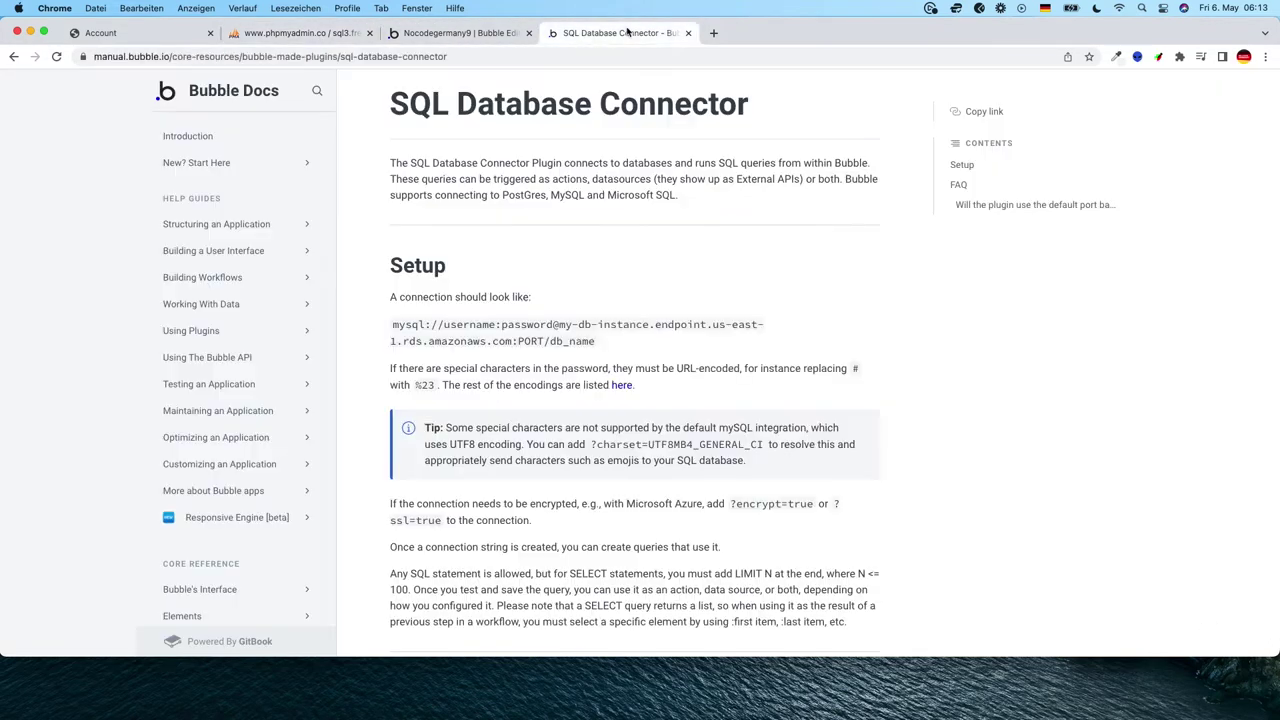
{"action": "left_click", "coordinate": [458, 33]}
{"action": "left_click", "coordinate": [908, 343]}
{"action": "key", "text": "super+v"}
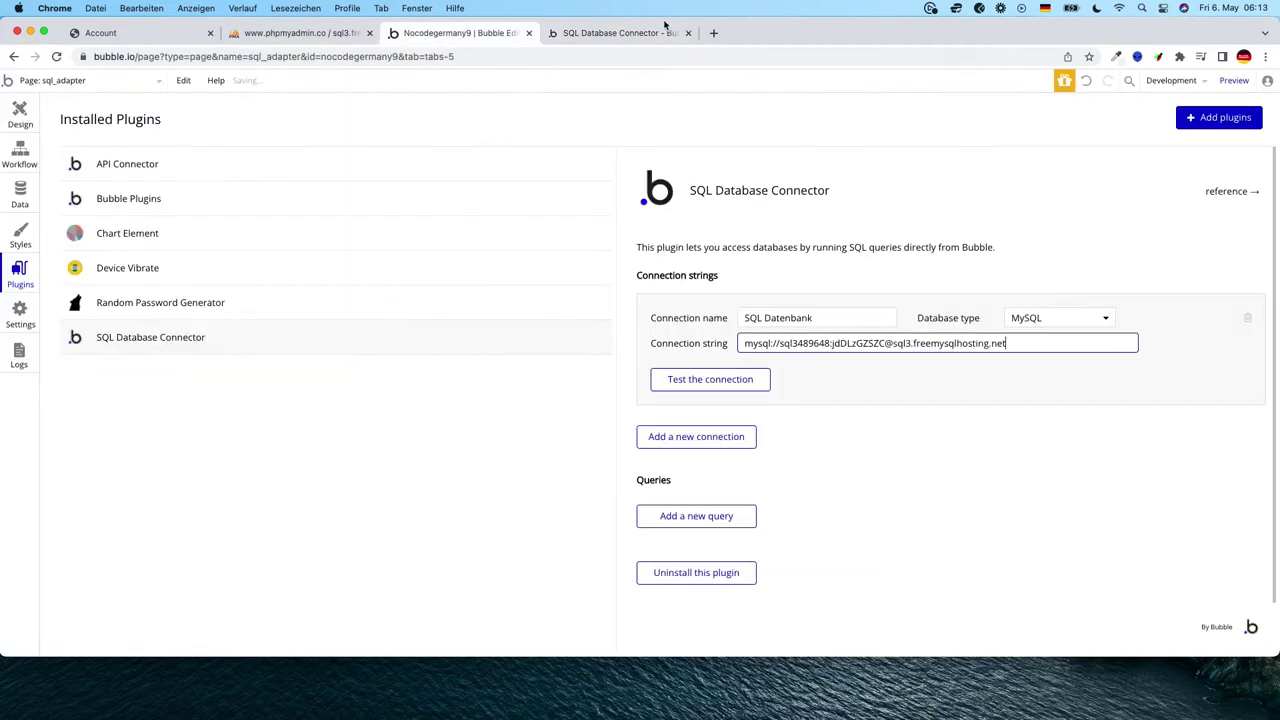
Step: Check the documented string format again and append the port ":3306" to the connection string
{"action": "left_click", "coordinate": [655, 32]}
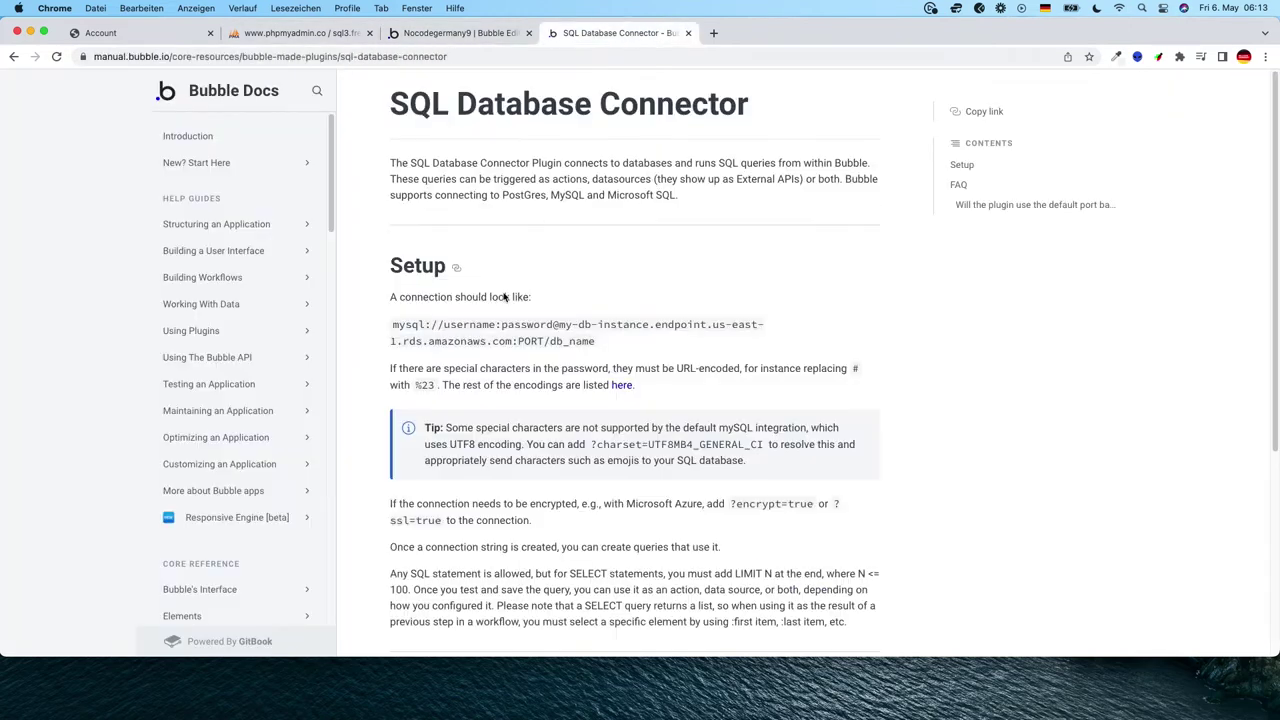
{"action": "left_click", "coordinate": [432, 35]}
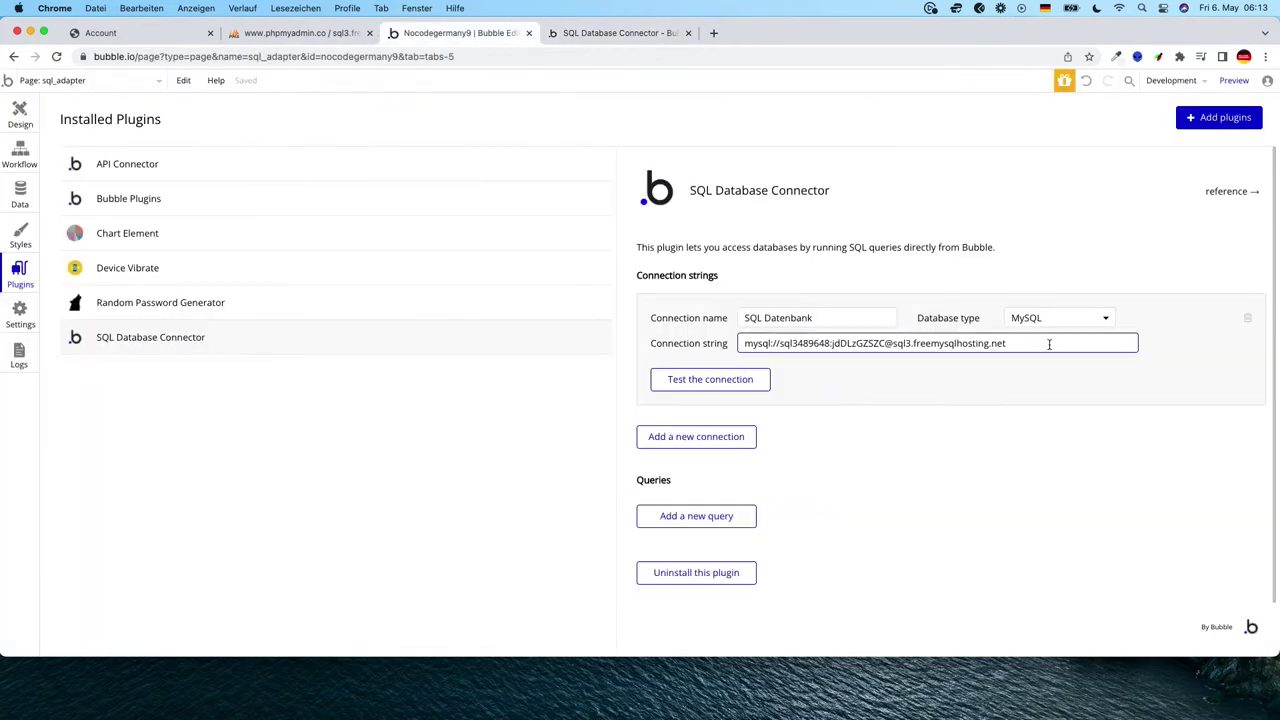
{"action": "type", "text": ":"}
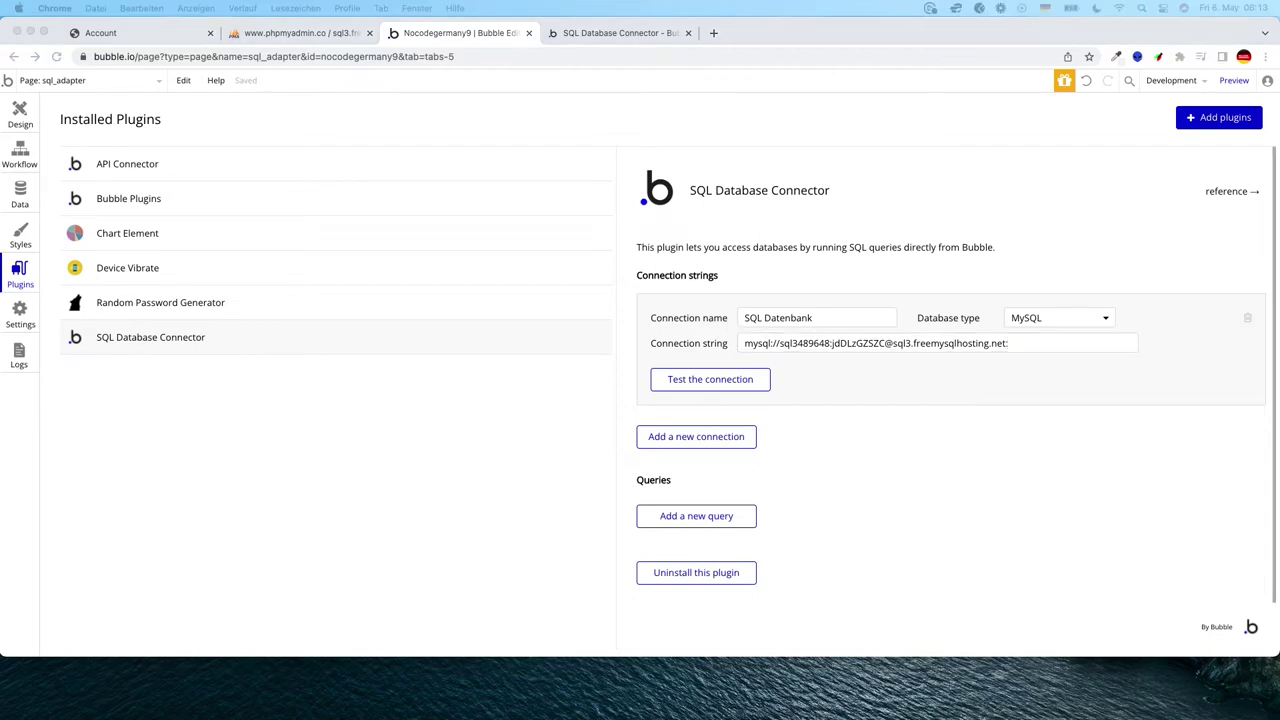
{"action": "left_click", "coordinate": [1023, 343]}
{"action": "type", "text": "3306"}
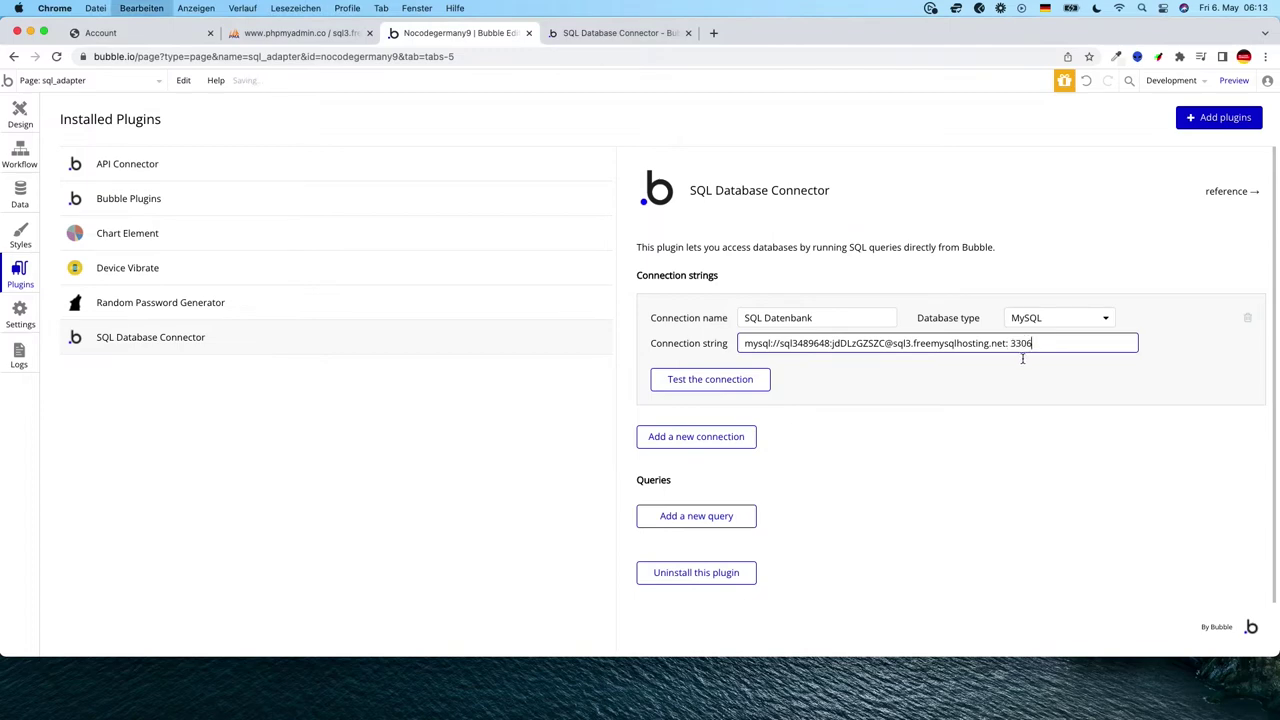
Step: Complete the connection string with "/" and the database name copied from phpMyAdmin, and test the connection
{"action": "left_click", "coordinate": [588, 35]}
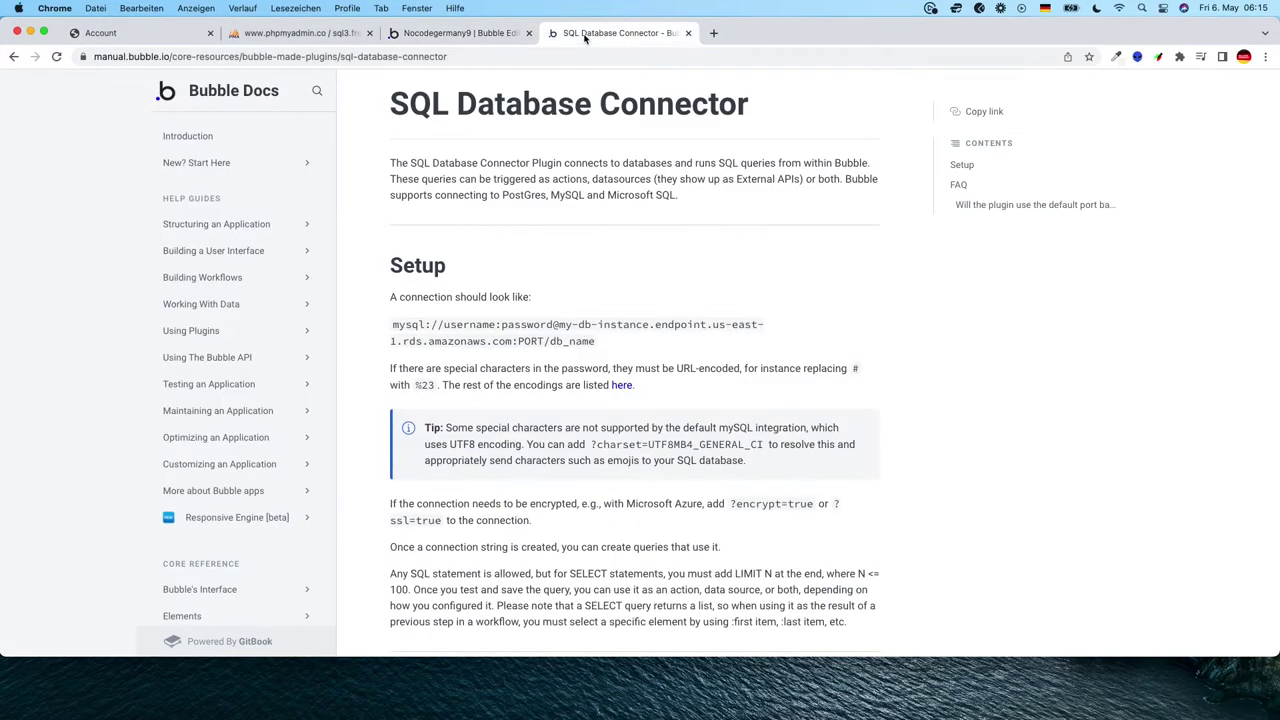
{"action": "left_click", "coordinate": [479, 38]}
{"action": "left_click", "coordinate": [1060, 343]}
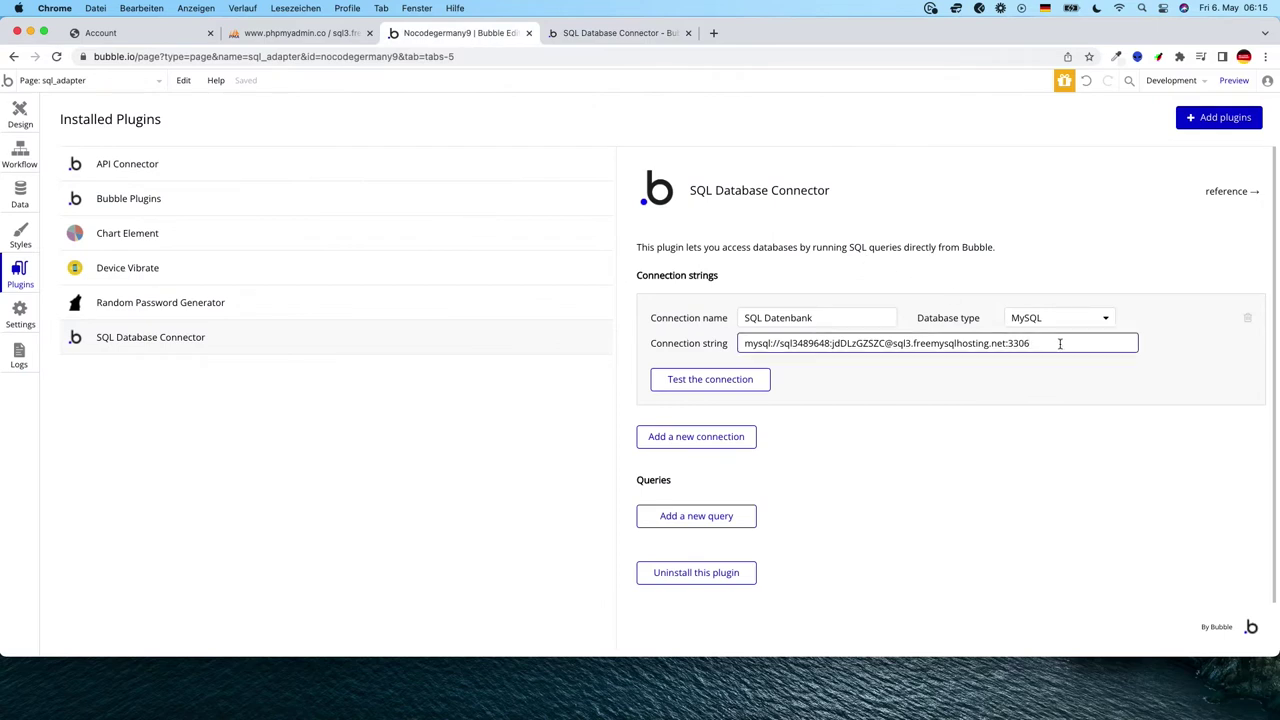
{"action": "type", "text": "/"}
{"action": "left_click", "coordinate": [340, 30]}
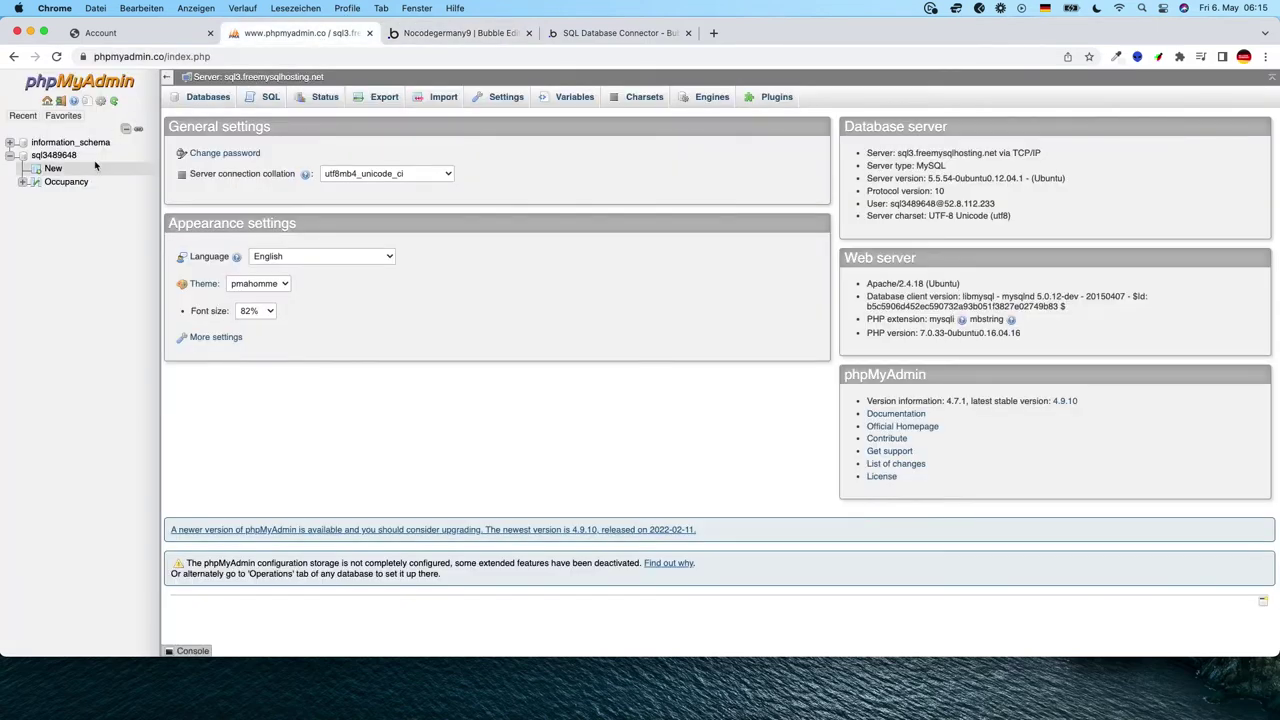
{"action": "right_click", "coordinate": [44, 157]}
{"action": "left_click", "coordinate": [122, 249]}
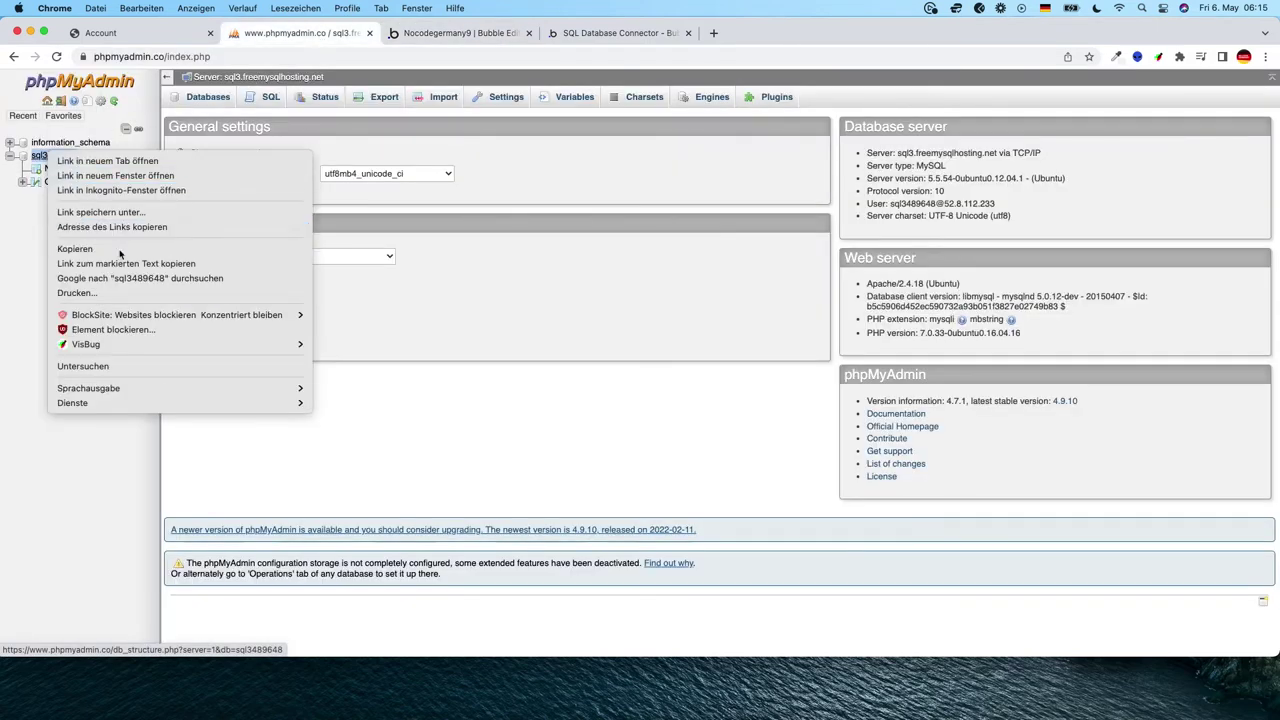
{"action": "left_click", "coordinate": [423, 35]}
{"action": "left_click", "coordinate": [1041, 343]}
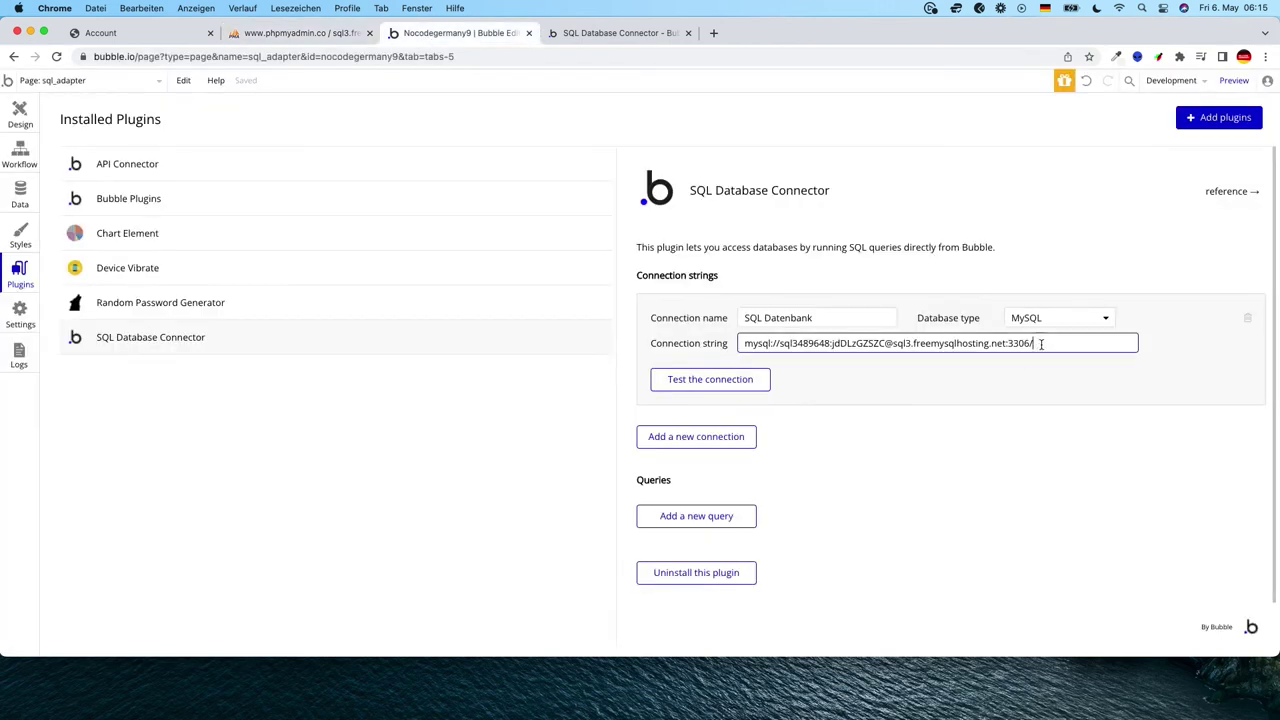
{"action": "key", "text": "super+v"}
{"action": "left_click", "coordinate": [938, 397]}
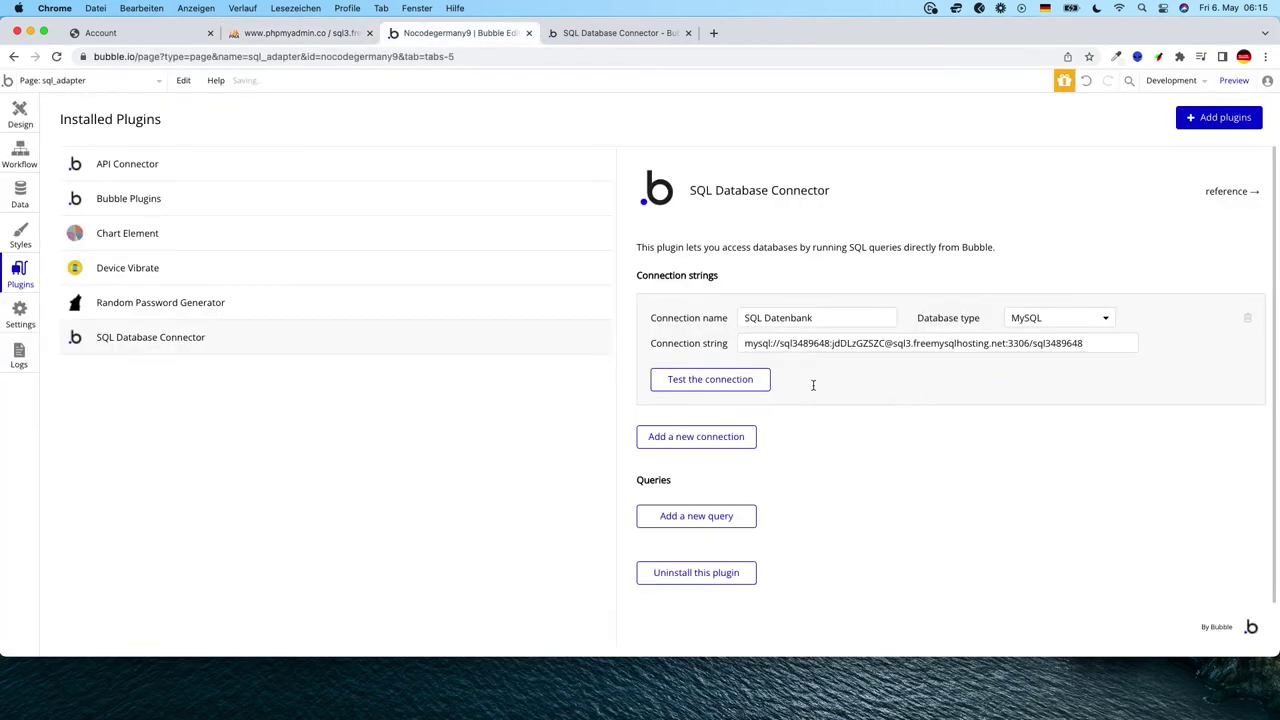
{"action": "left_click", "coordinate": [737, 386]}
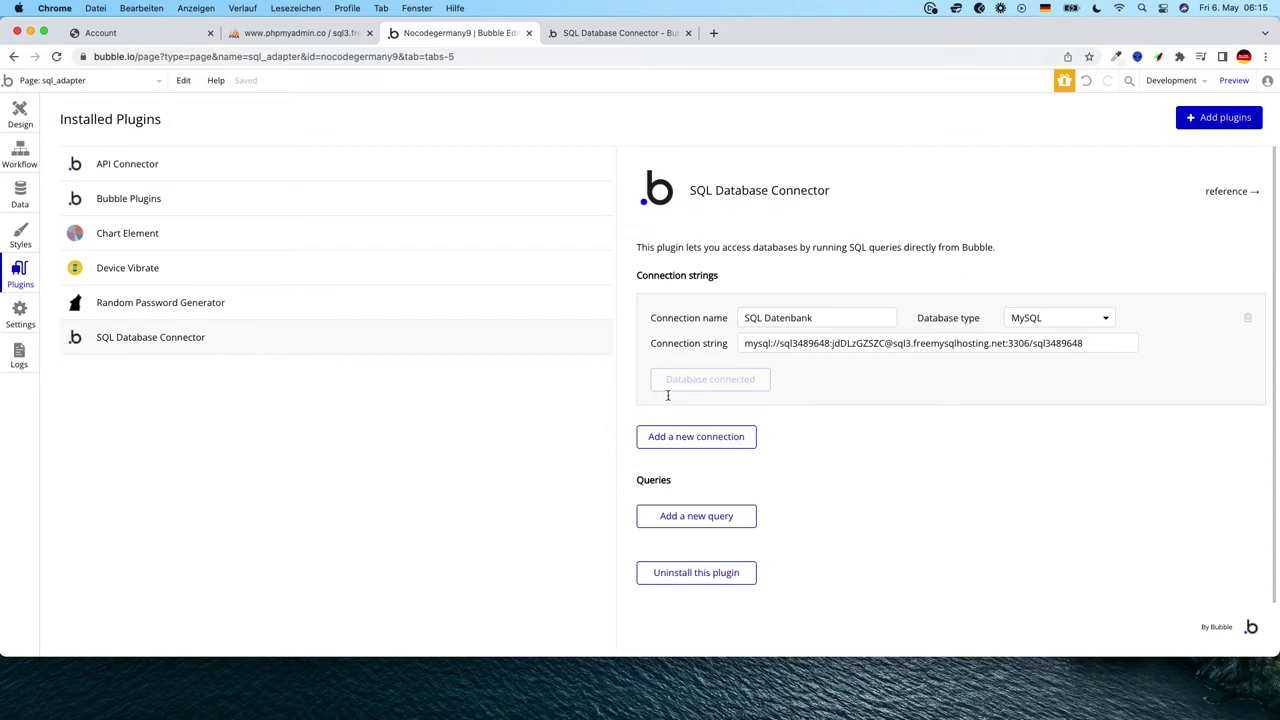
Step: Add a new query named "occupancy" on the SQL Datenbank connection and use it as Data
{"action": "left_click", "coordinate": [687, 516]}
{"action": "left_click", "coordinate": [757, 522]}
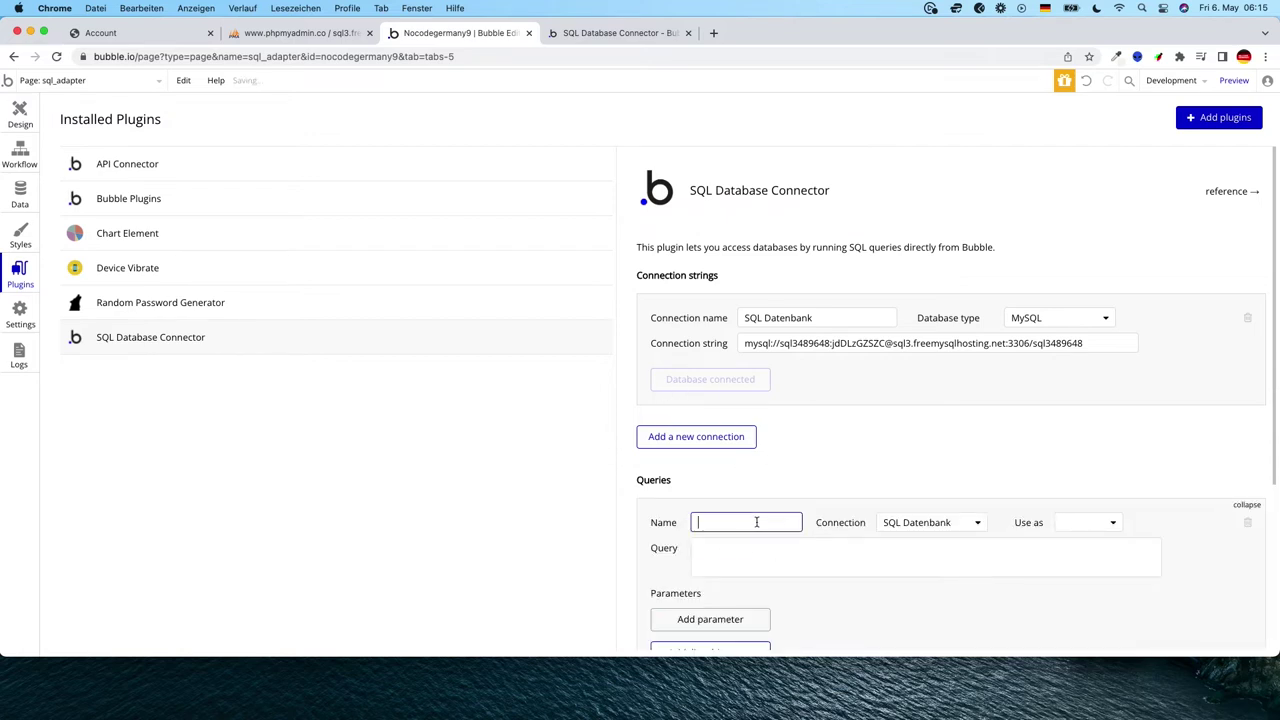
{"action": "type", "text": "Occupancy"}
{"action": "left_click", "coordinate": [1090, 522]}
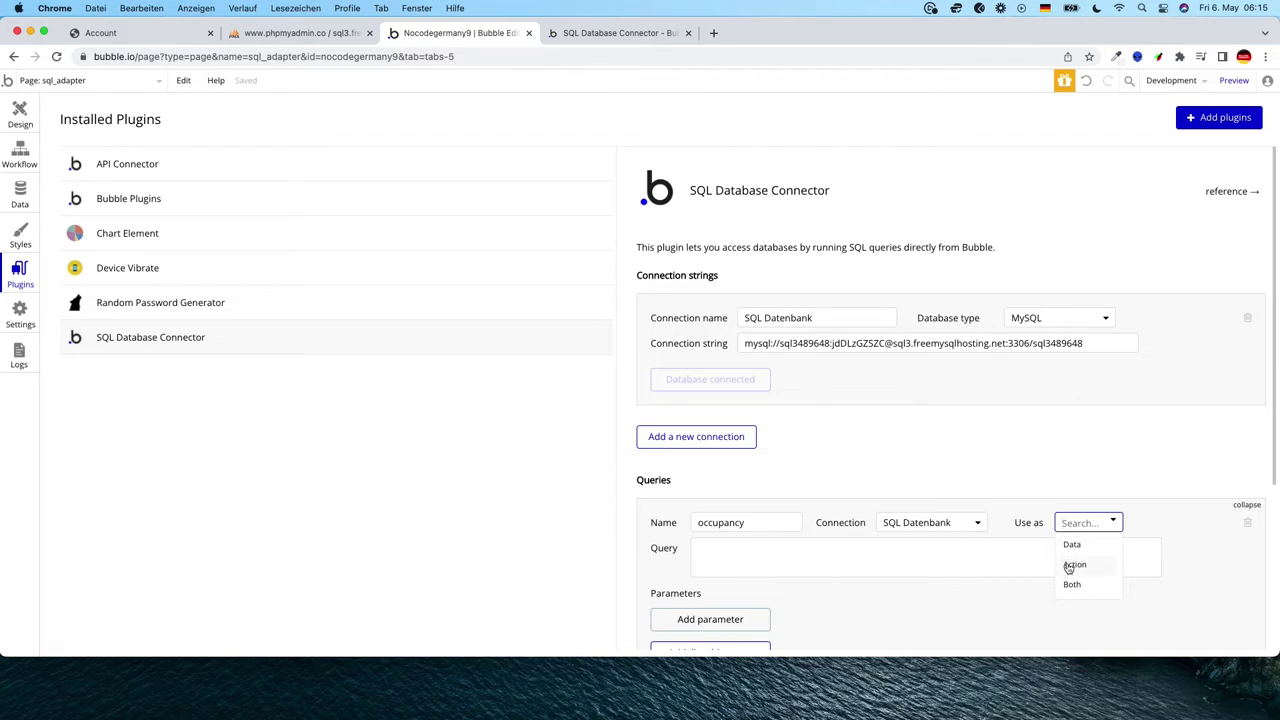
{"action": "left_click", "coordinate": [1068, 547]}
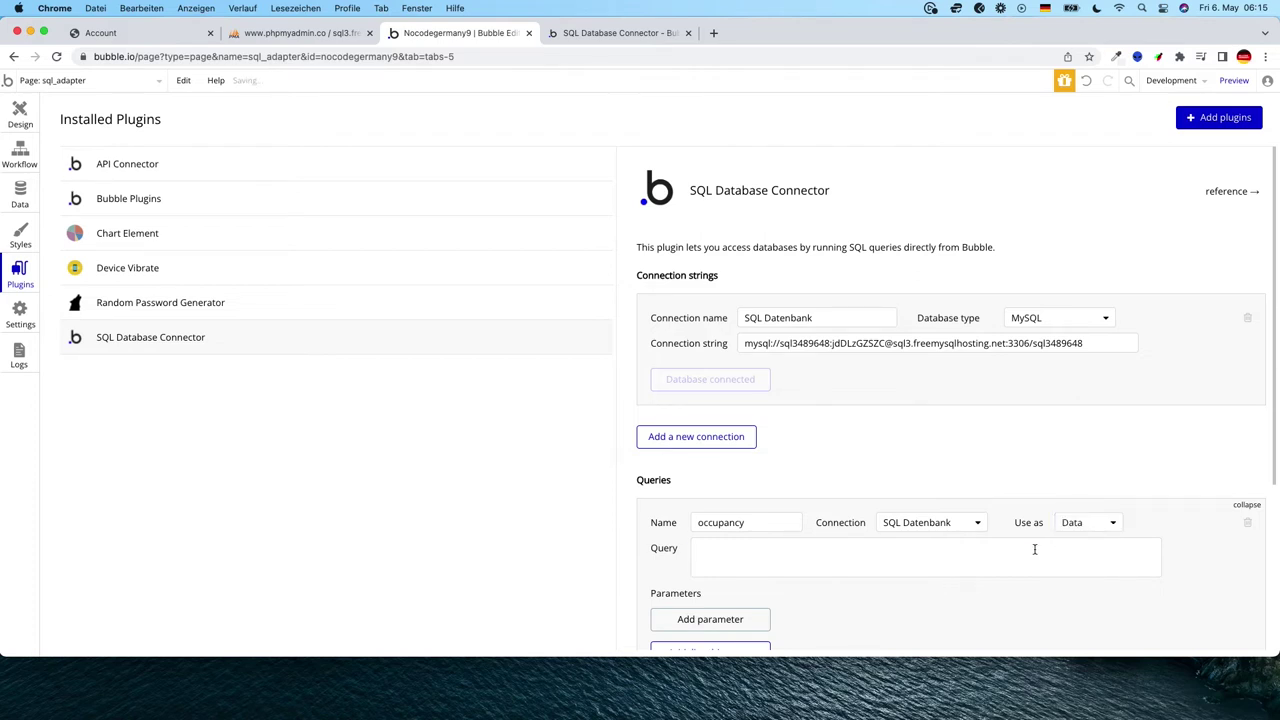
Step: Switch to phpMyAdmin, open the SQL editor for the Occupancy table, and copy its prefilled SELECT statement
{"action": "left_click", "coordinate": [1033, 549]}
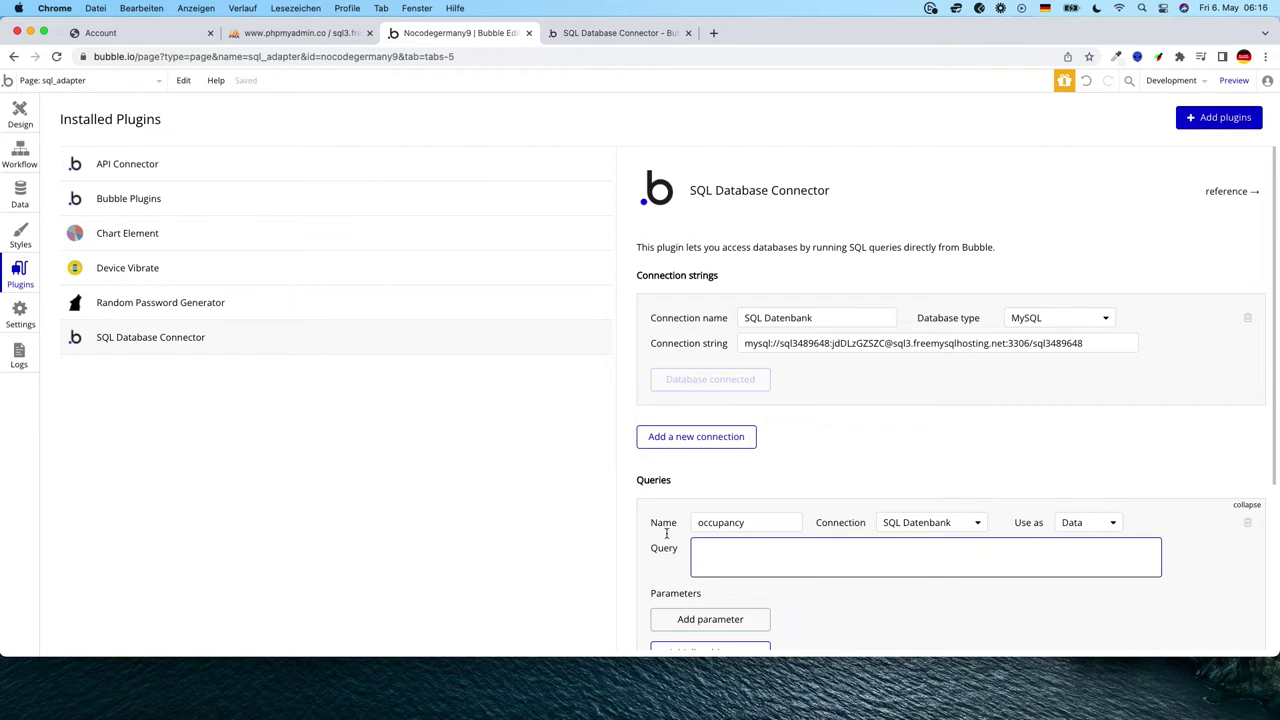
{"action": "left_click", "coordinate": [376, 76]}
{"action": "left_click", "coordinate": [318, 36]}
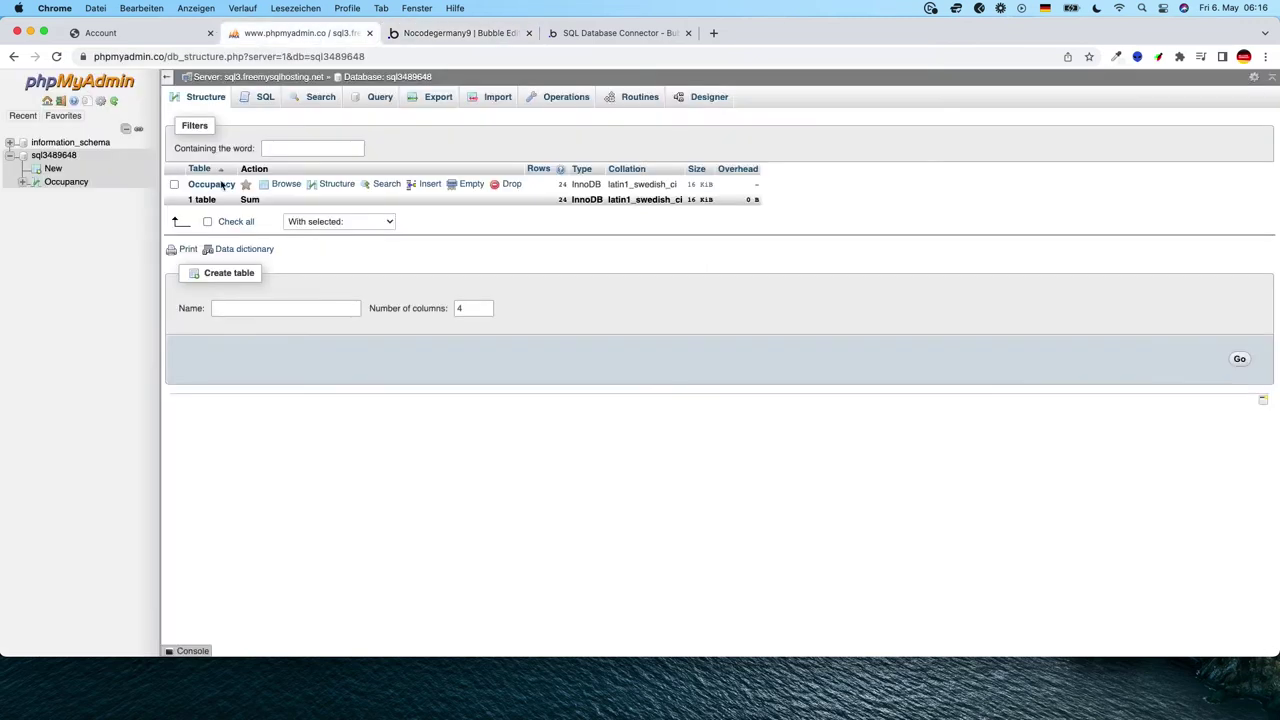
{"action": "left_click", "coordinate": [62, 182]}
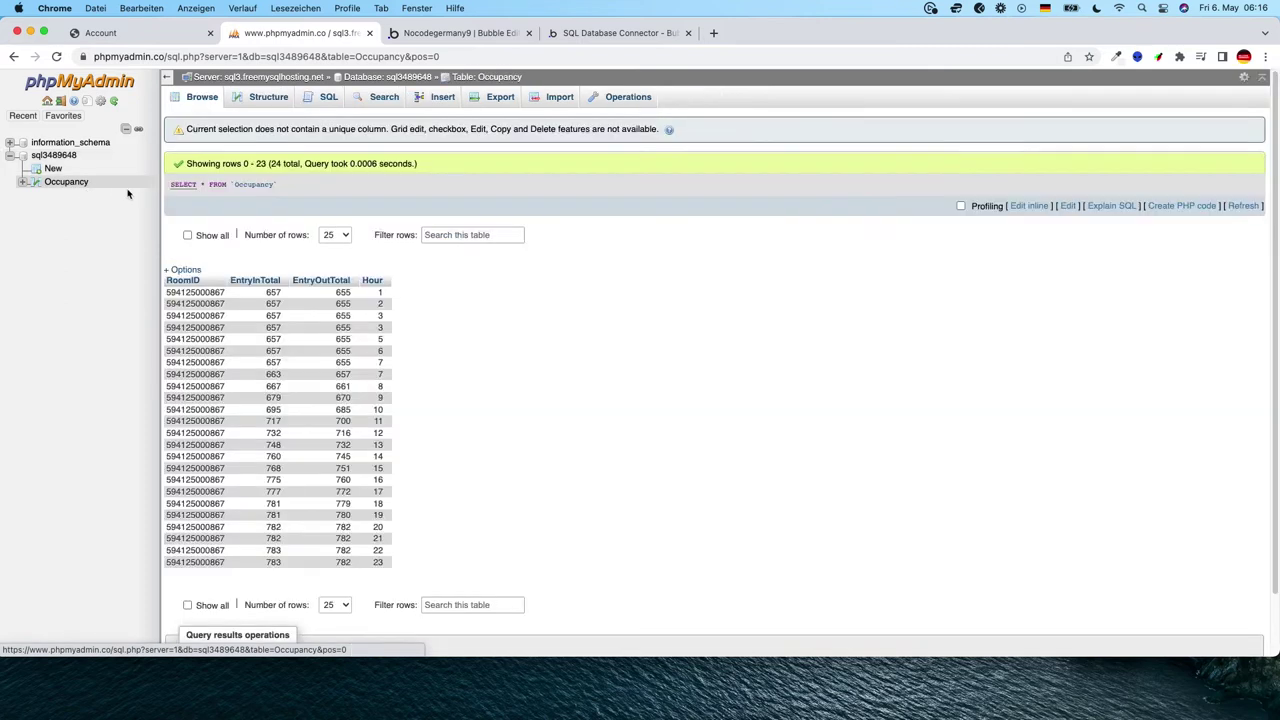
{"action": "left_click", "coordinate": [320, 98]}
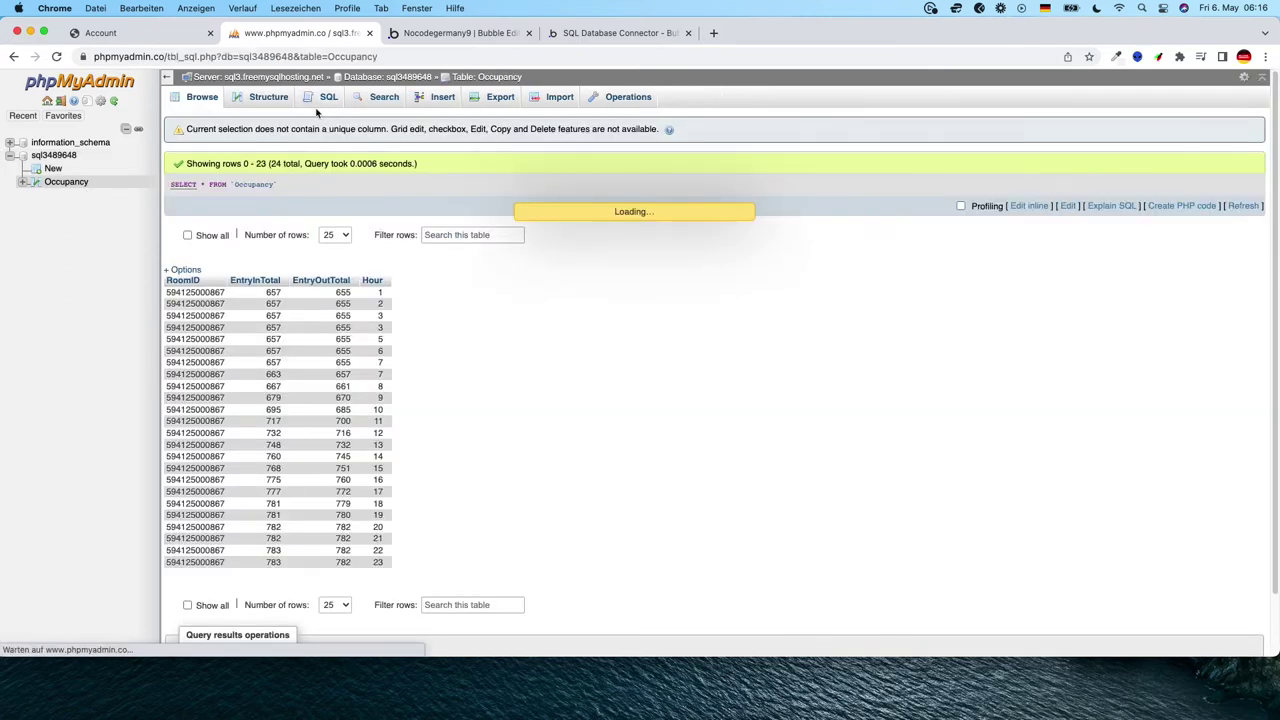
{"action": "key", "text": "super+a"}
{"action": "key", "text": "super+c"}
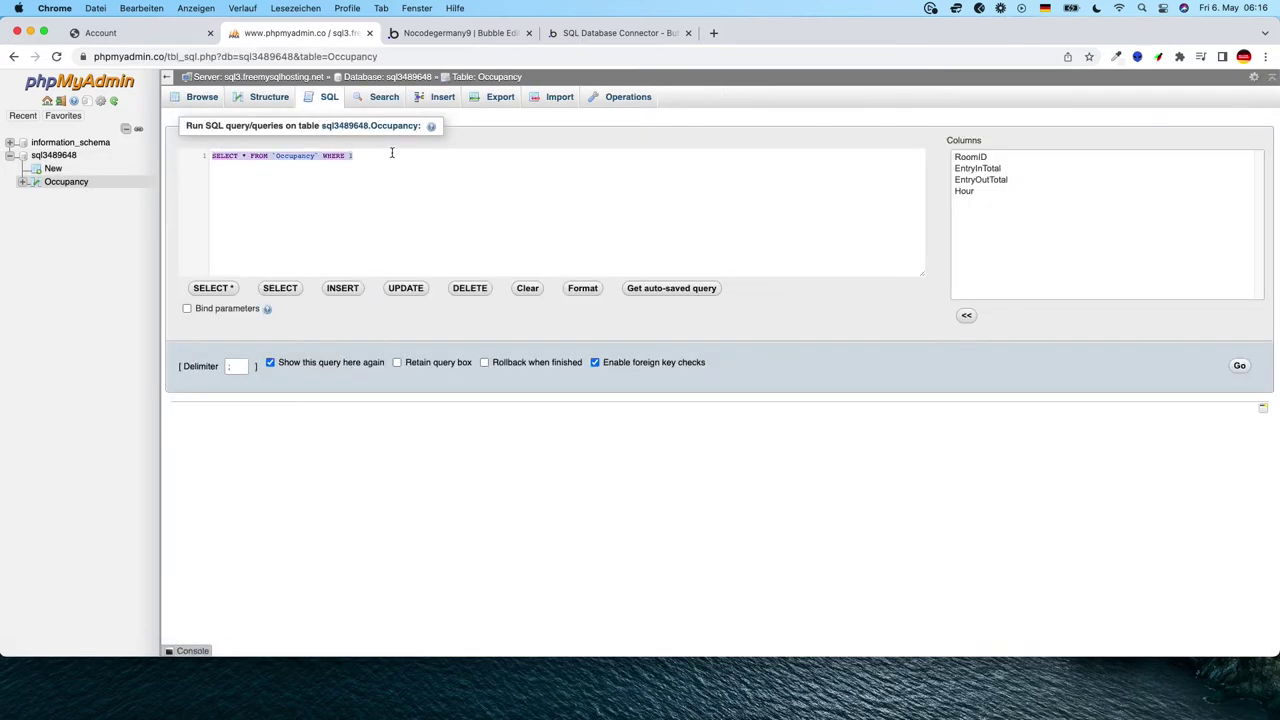
Step: Back in the Bubble editor, set the occupancy query to "SELECT * FROM `Occupancy` WHERE 1 LIMIT 20" and initialize it
{"action": "left_click", "coordinate": [460, 33]}
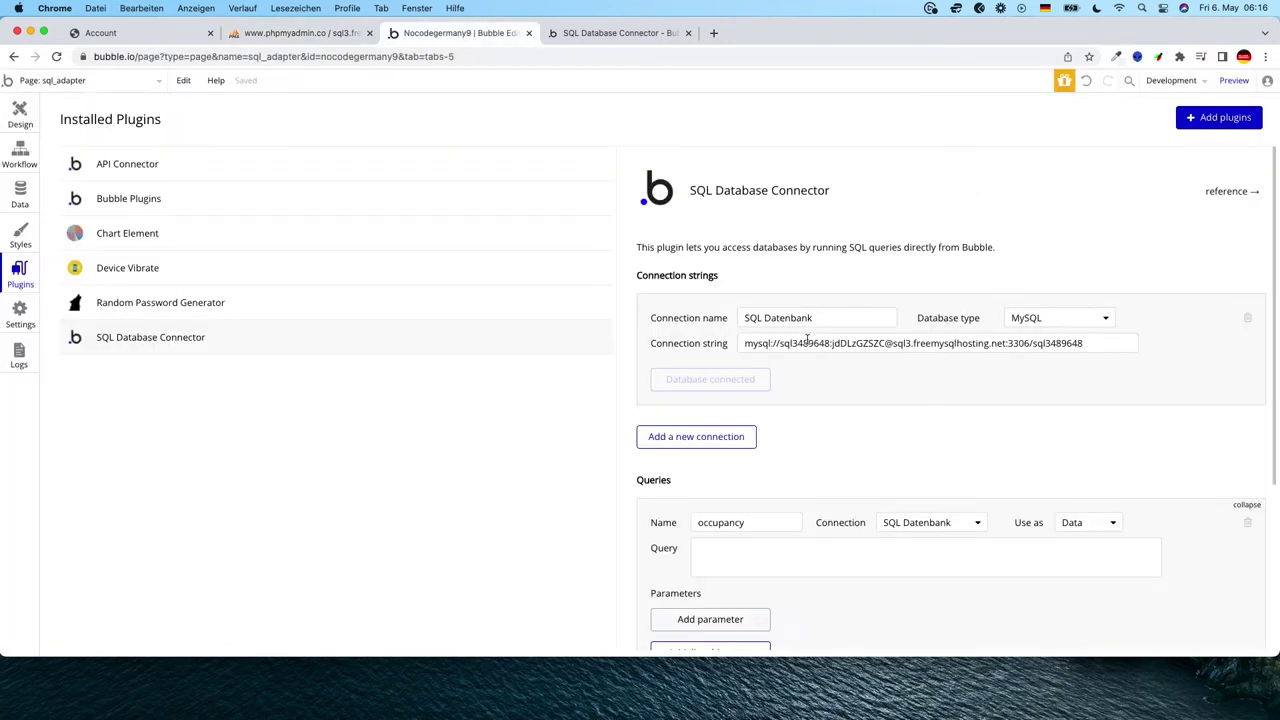
{"action": "left_click", "coordinate": [791, 545]}
{"action": "key", "text": "super+v"}
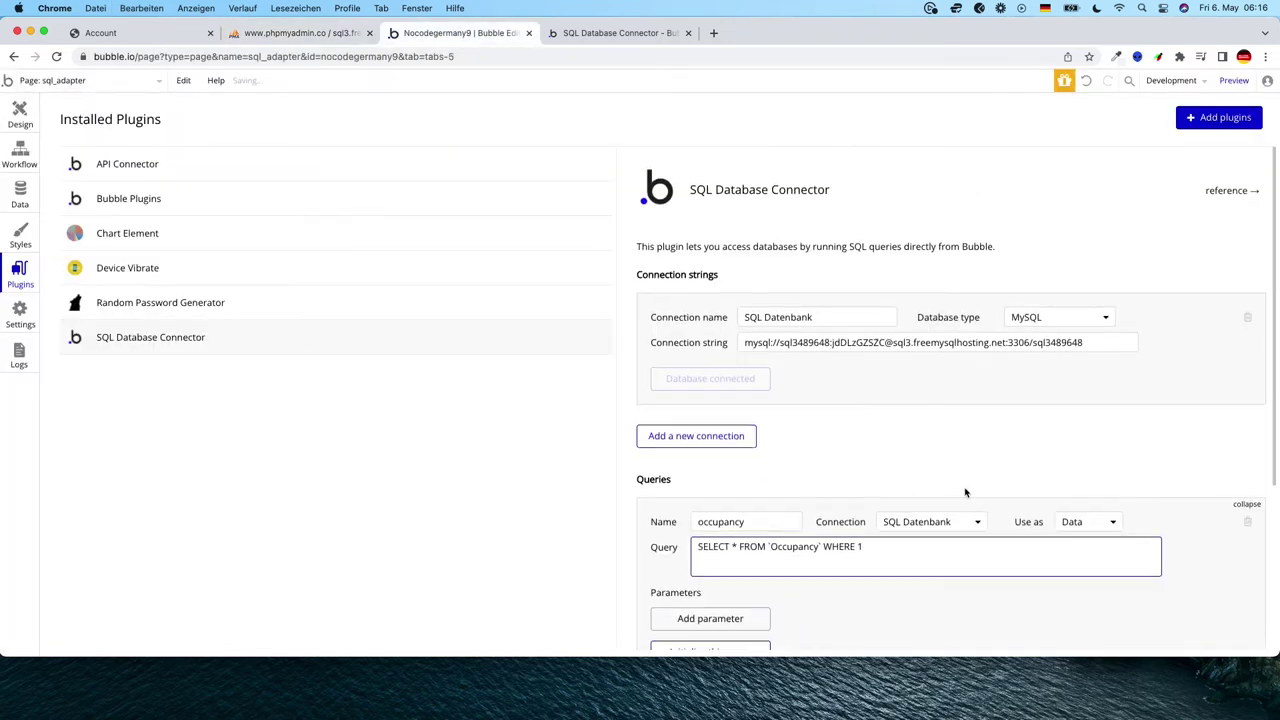
{"action": "scroll", "coordinate": [940, 485], "scroll_direction": "down", "scroll_amount": 2}
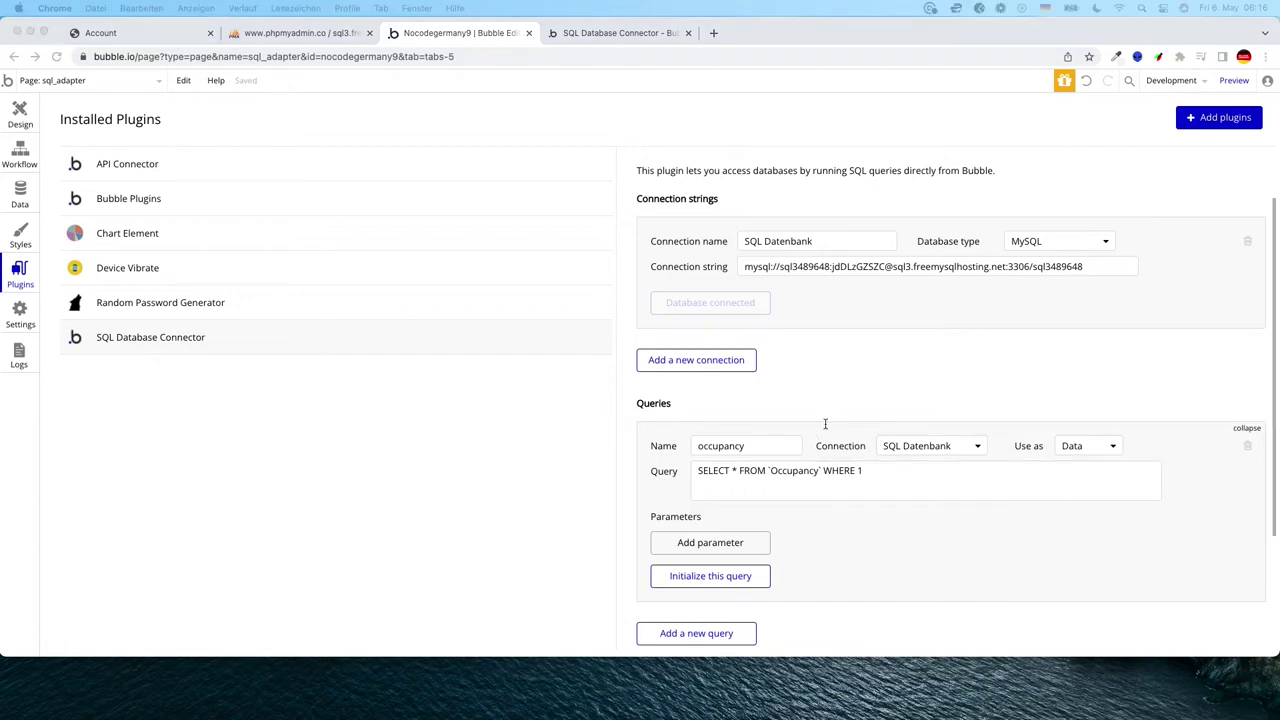
{"action": "left_click", "coordinate": [878, 469]}
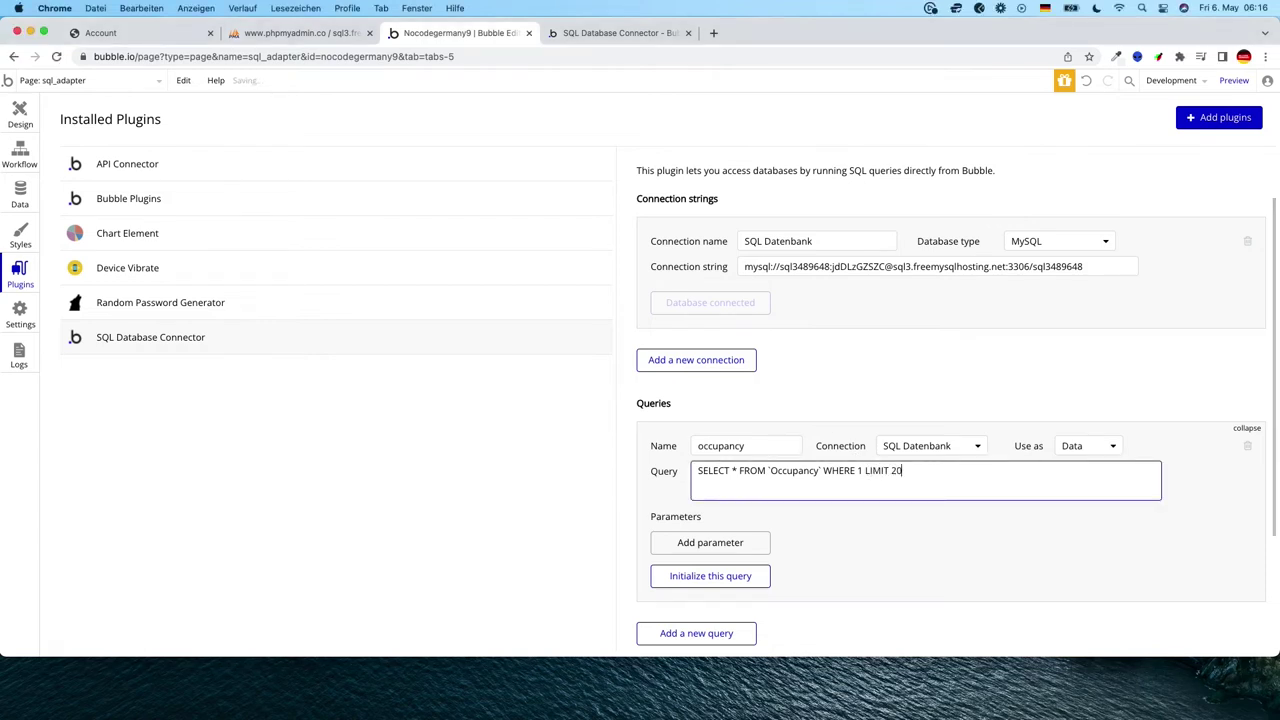
{"action": "scroll", "coordinate": [911, 540], "scroll_direction": "down", "scroll_amount": 1}
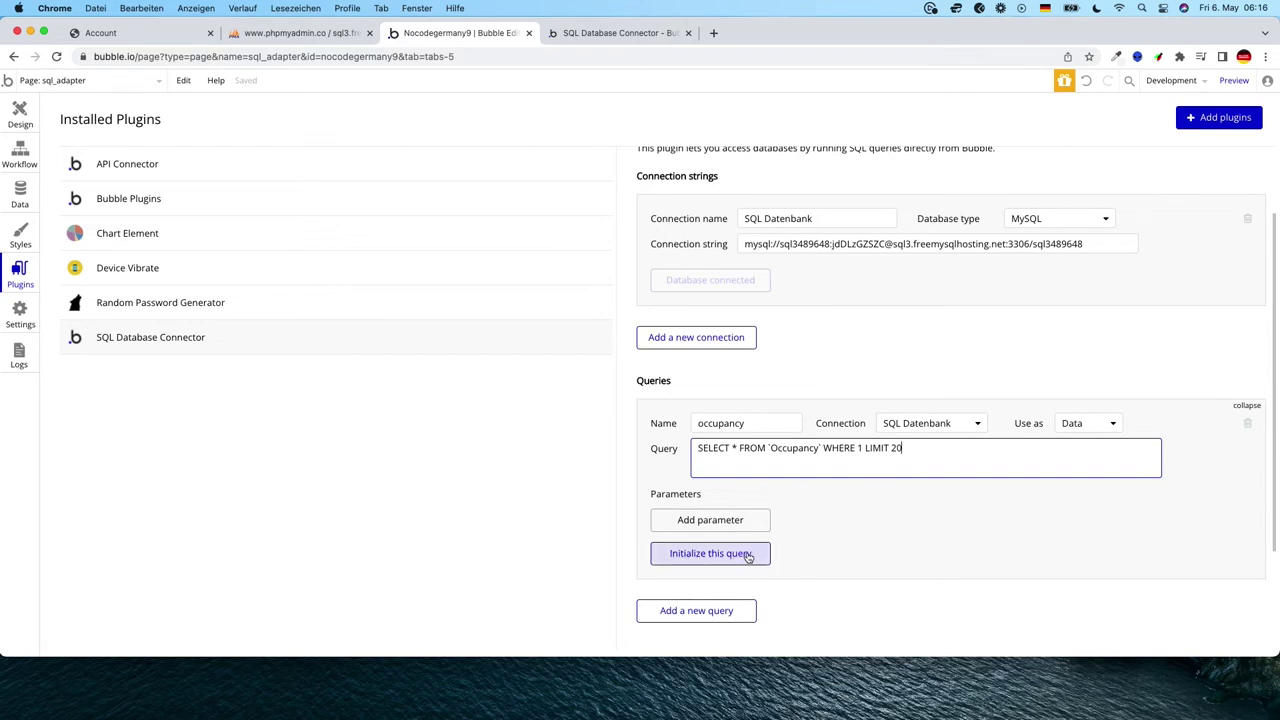
{"action": "left_click", "coordinate": [748, 557]}
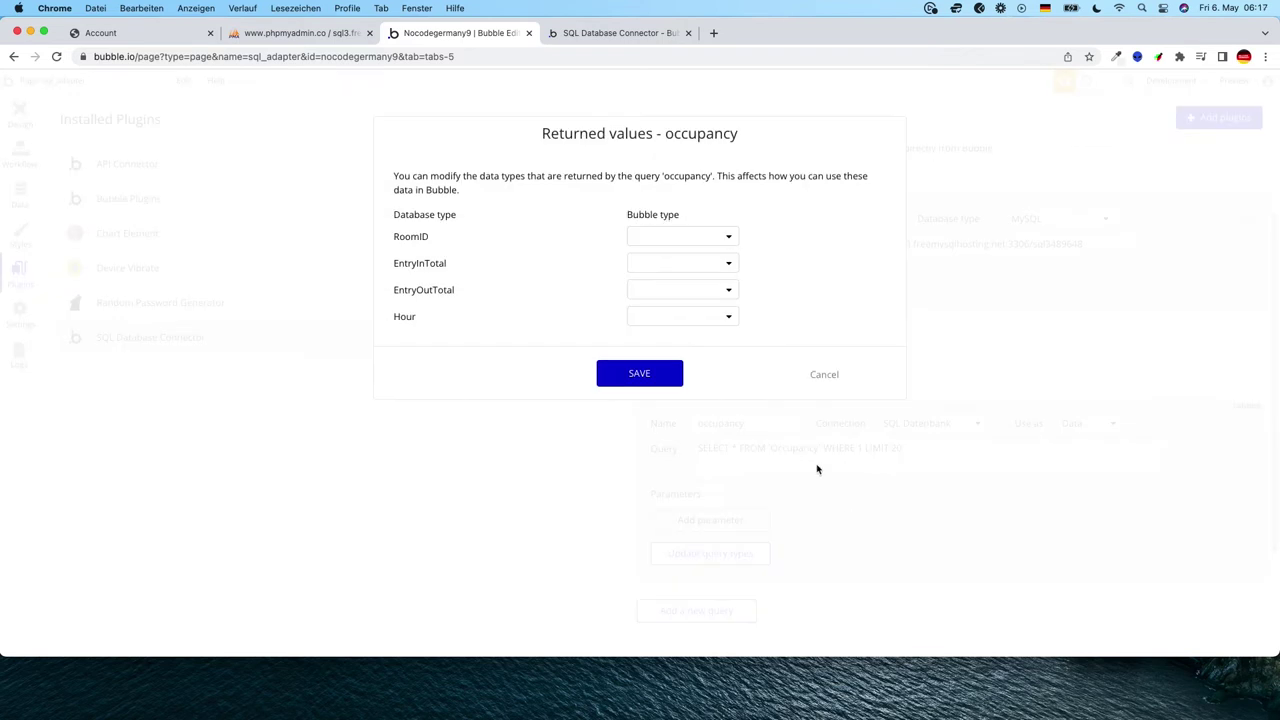
Step: Set the returned Bubble types to text for RoomID and number for EntryInTotal, EntryOutTotal and Hour, and save them
{"action": "left_click", "coordinate": [677, 243]}
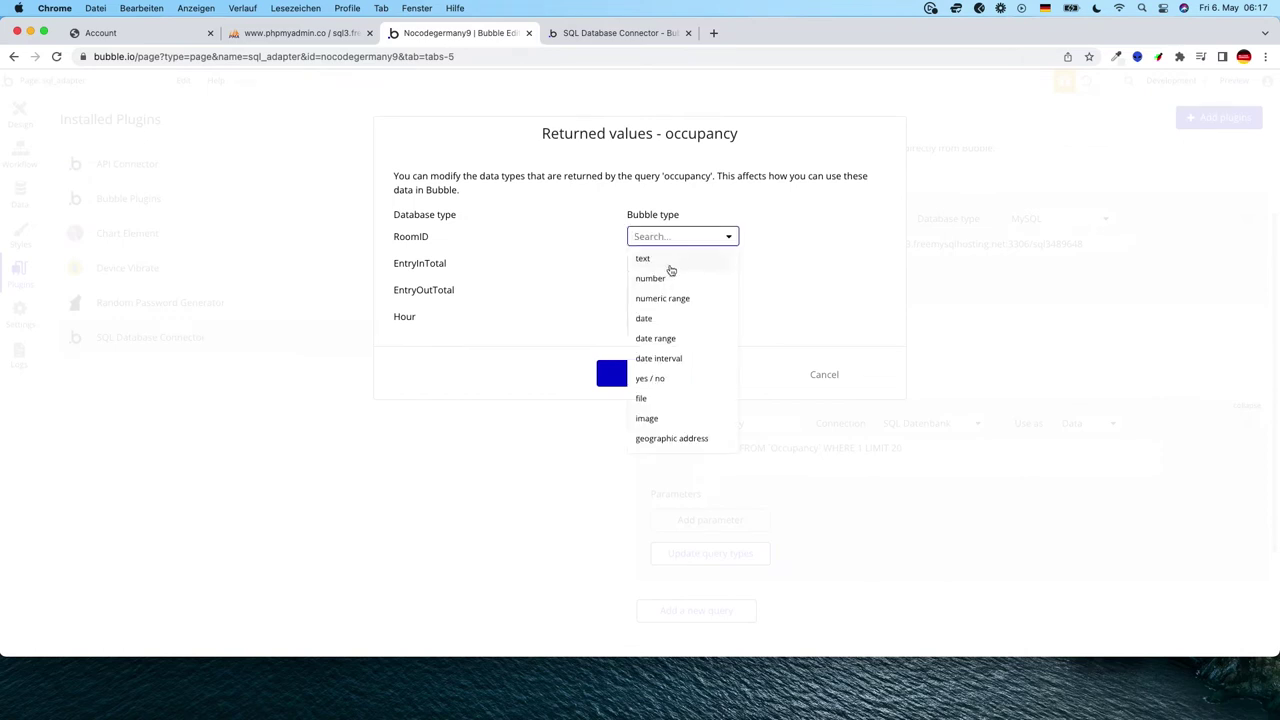
{"action": "left_click", "coordinate": [668, 262]}
{"action": "left_click", "coordinate": [669, 265]}
{"action": "left_click", "coordinate": [670, 305]}
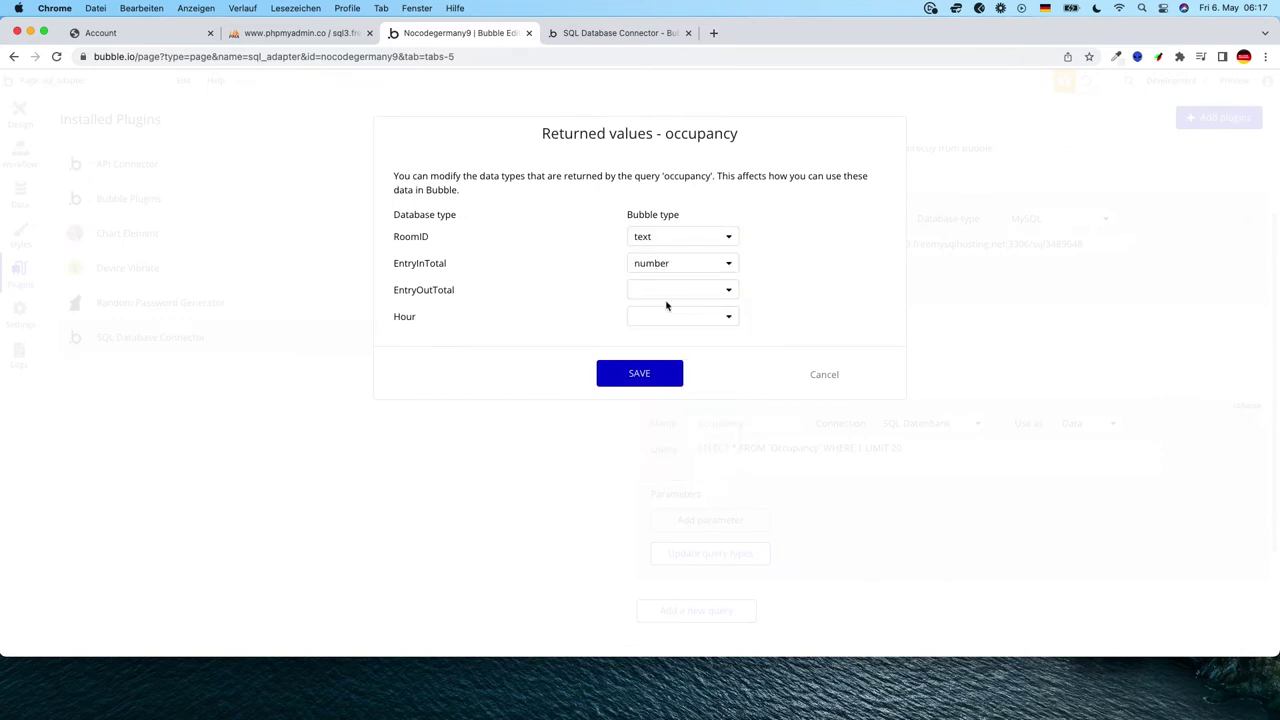
{"action": "left_click", "coordinate": [654, 289]}
{"action": "left_click", "coordinate": [663, 331]}
{"action": "left_click", "coordinate": [666, 316]}
{"action": "left_click", "coordinate": [666, 358]}
{"action": "left_click", "coordinate": [650, 384]}
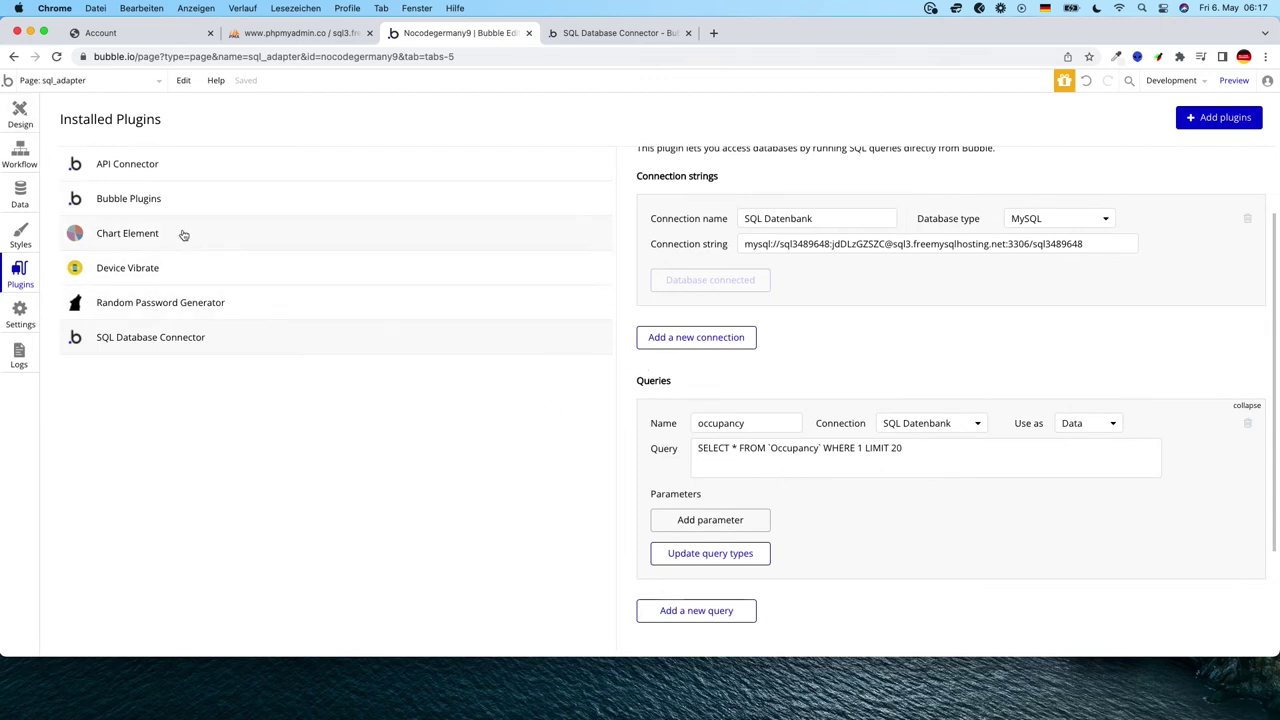
Step: Go to the page design and draw a repeating group about 418 px wide and 195 px high near the page's upper edge
{"action": "left_click", "coordinate": [19, 114]}
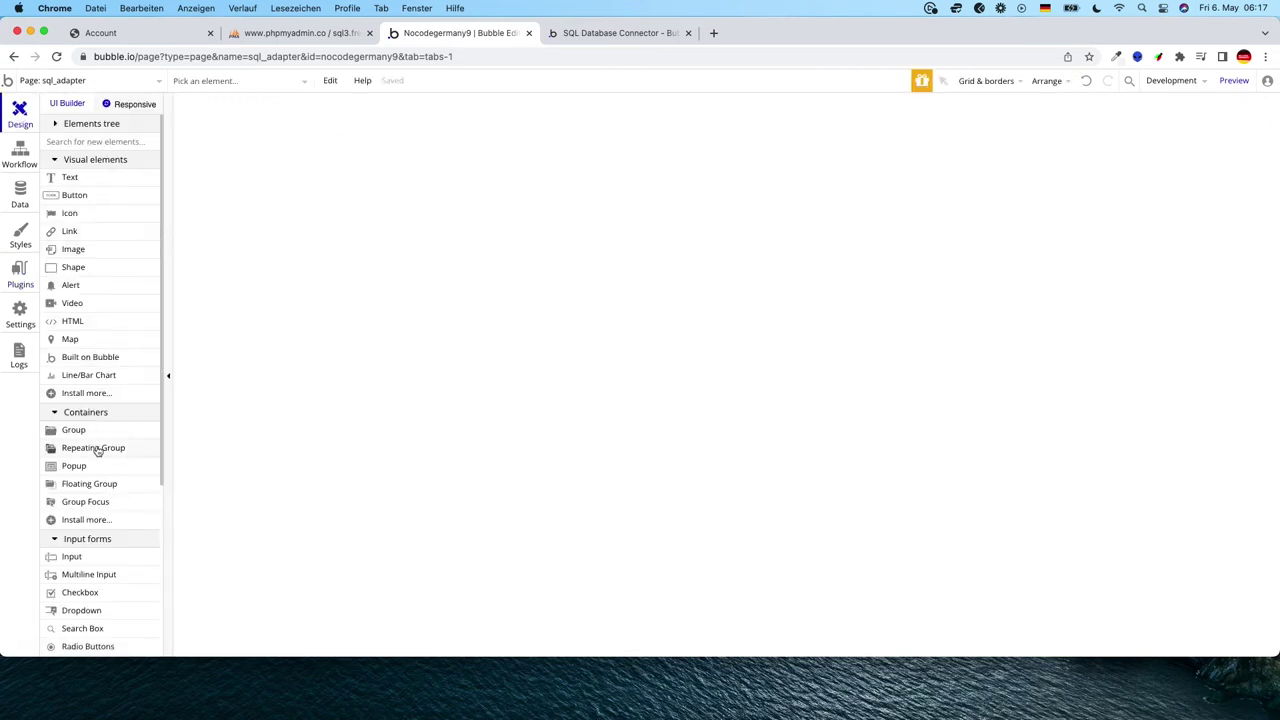
{"action": "left_click", "coordinate": [97, 449]}
{"action": "mouse_move", "coordinate": [470, 106]}
{"action": "left_mouse_down"}
{"action": "mouse_move", "coordinate": [505, 131]}
{"action": "mouse_move", "coordinate": [762, 196]}
{"action": "mouse_move", "coordinate": [749, 236]}
{"action": "left_mouse_up"}
Step: Set the repeating group's data source to the external API occupancy and its content type to occupancy
{"action": "left_click", "coordinate": [1097, 235]}
{"action": "left_click", "coordinate": [1115, 328]}
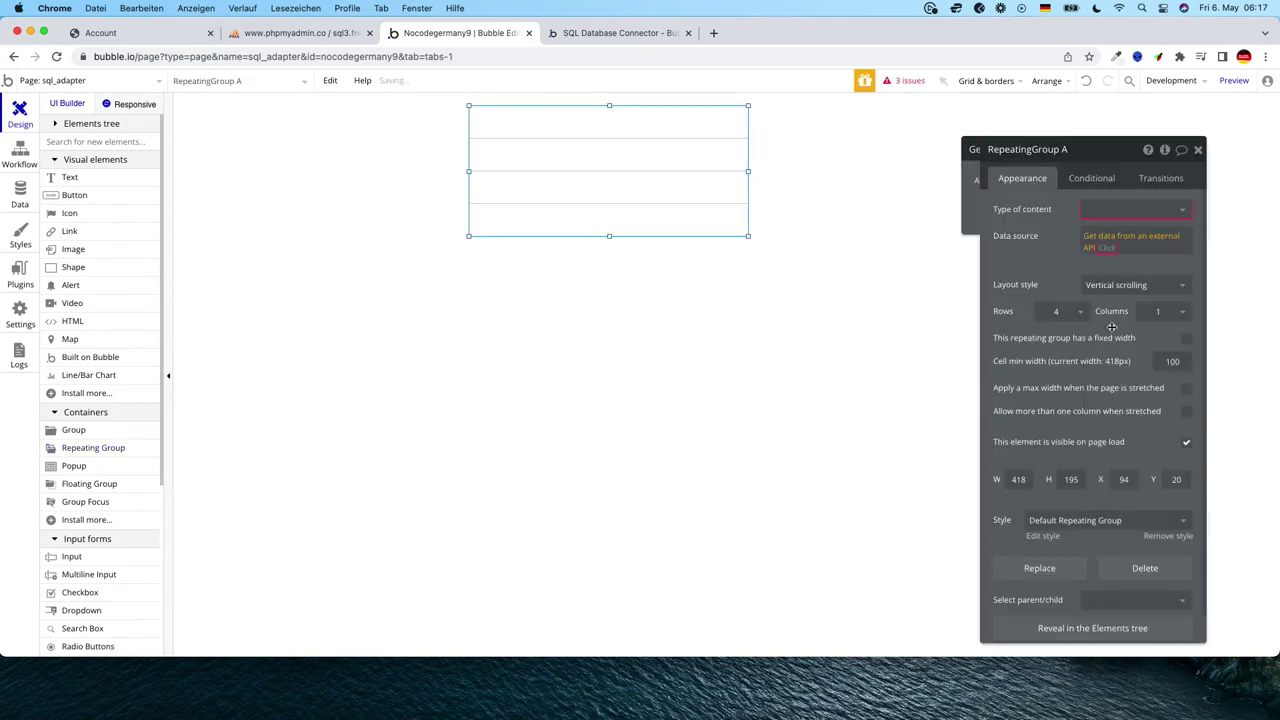
{"action": "left_click", "coordinate": [929, 182]}
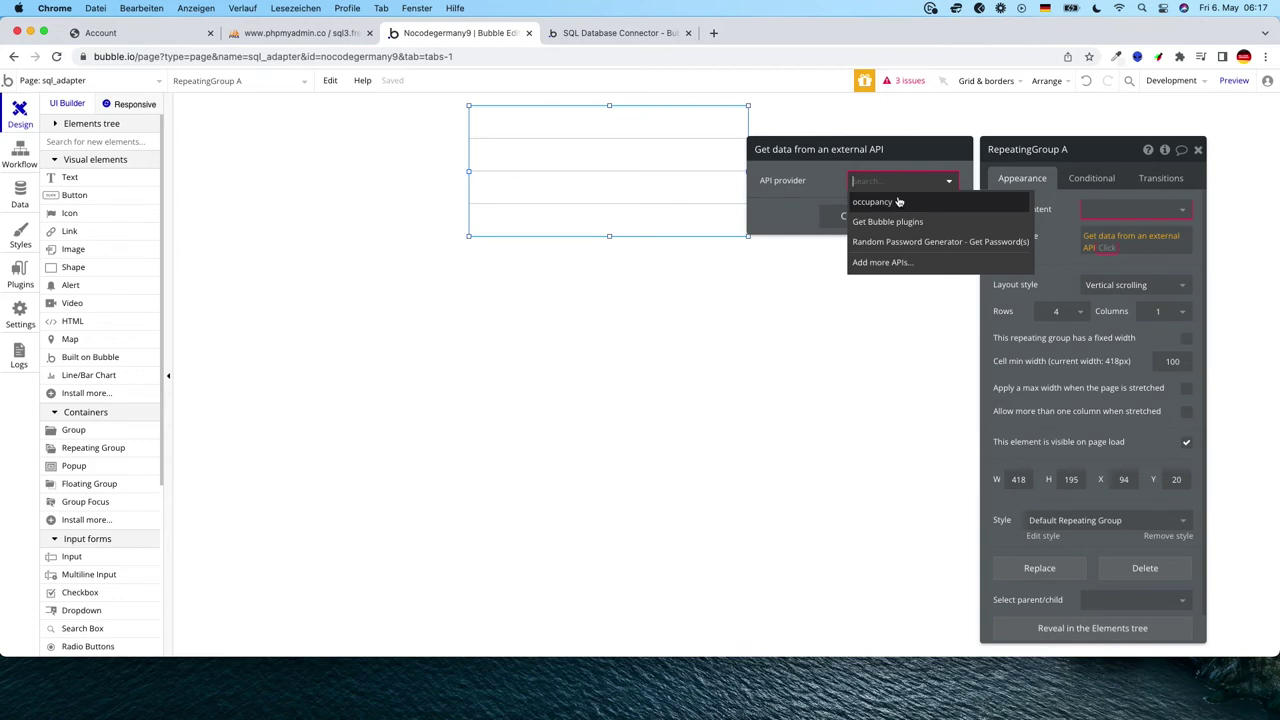
{"action": "left_click", "coordinate": [896, 202]}
{"action": "left_click", "coordinate": [852, 216]}
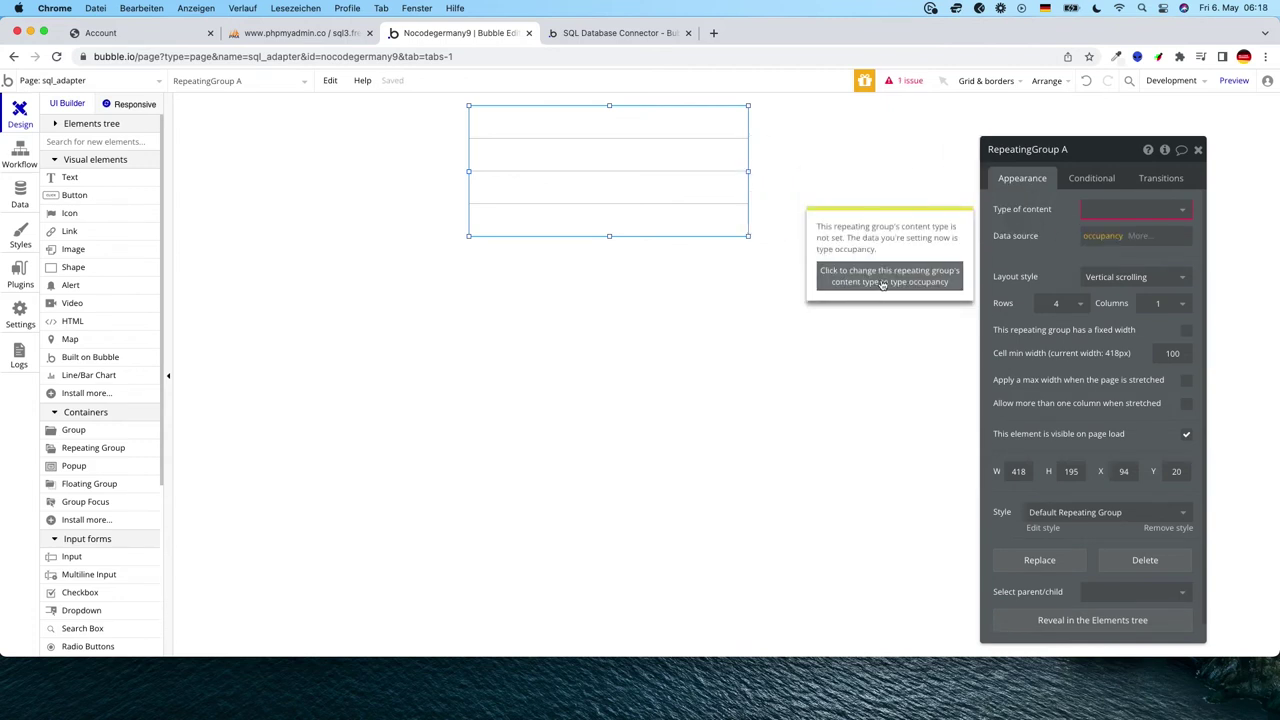
{"action": "left_click", "coordinate": [882, 284]}
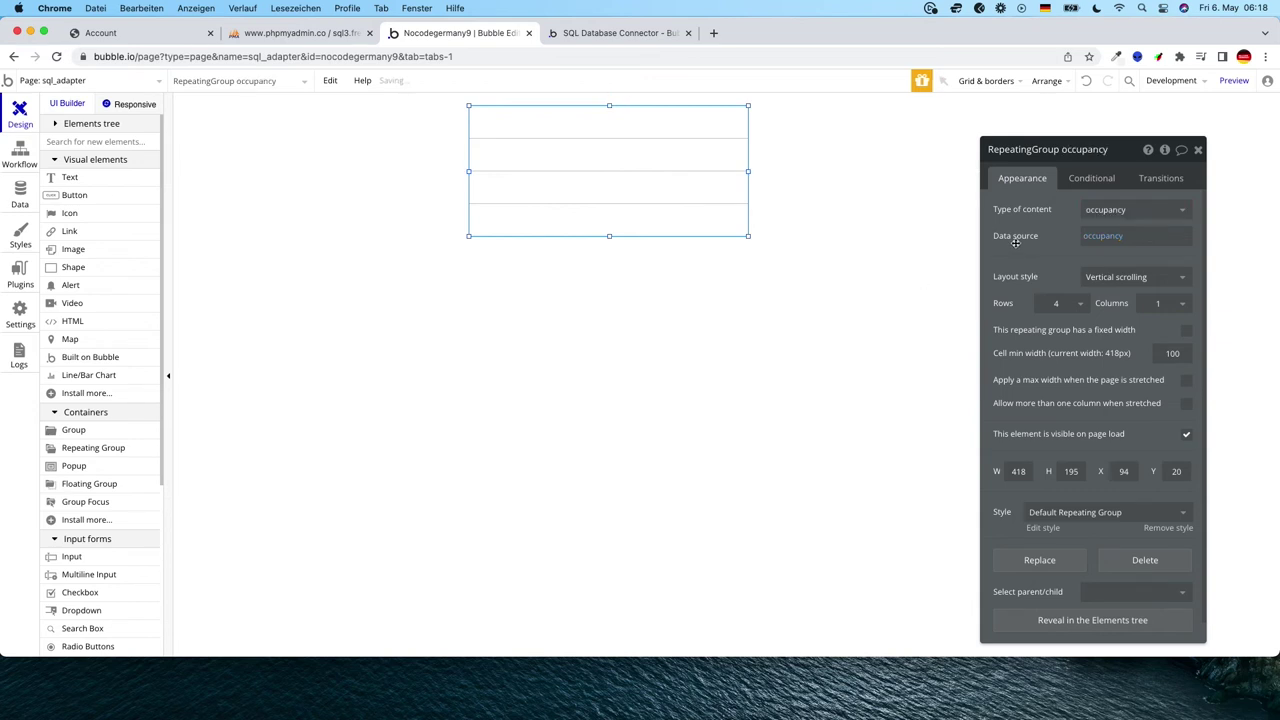
Step: Increase the repeating group's height to about 246 px and add a text in its first cell showing Current cell's occupancy's RoomID
{"action": "left_click_drag", "start_coordinate": [609, 236], "coordinate": [620, 272]}
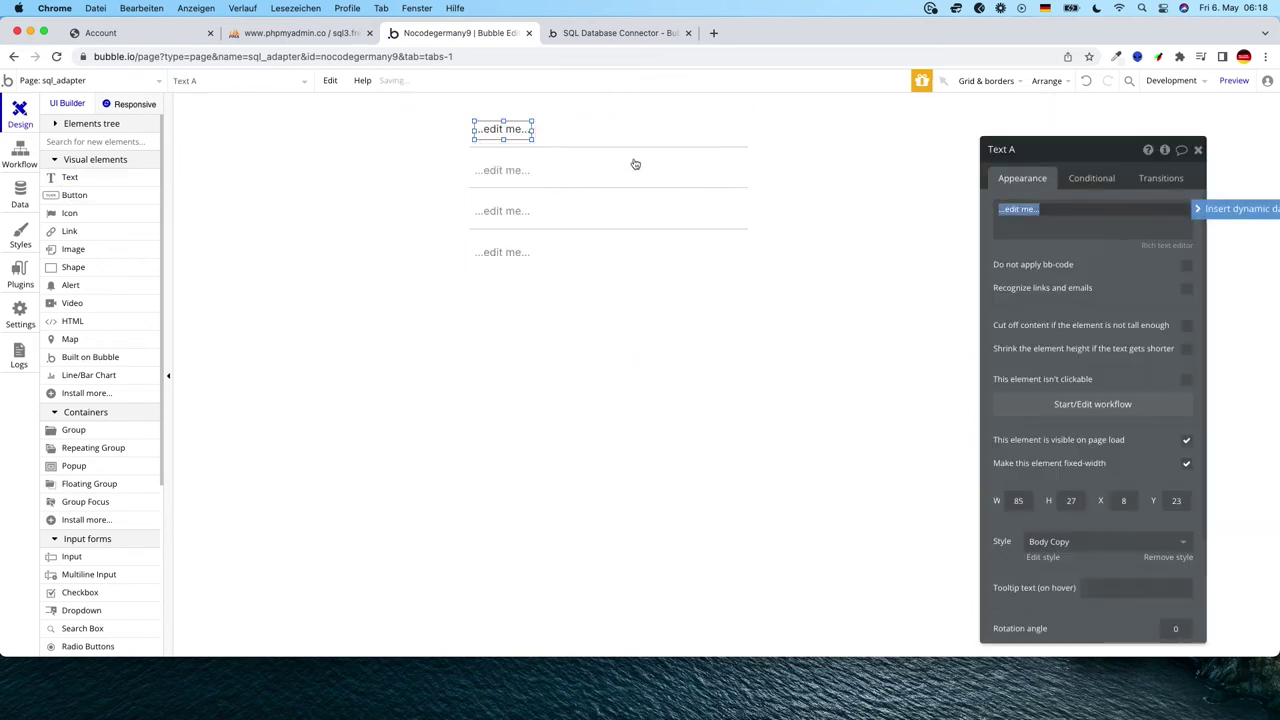
{"action": "left_click", "coordinate": [1240, 208]}
{"action": "left_click", "coordinate": [1057, 248]}
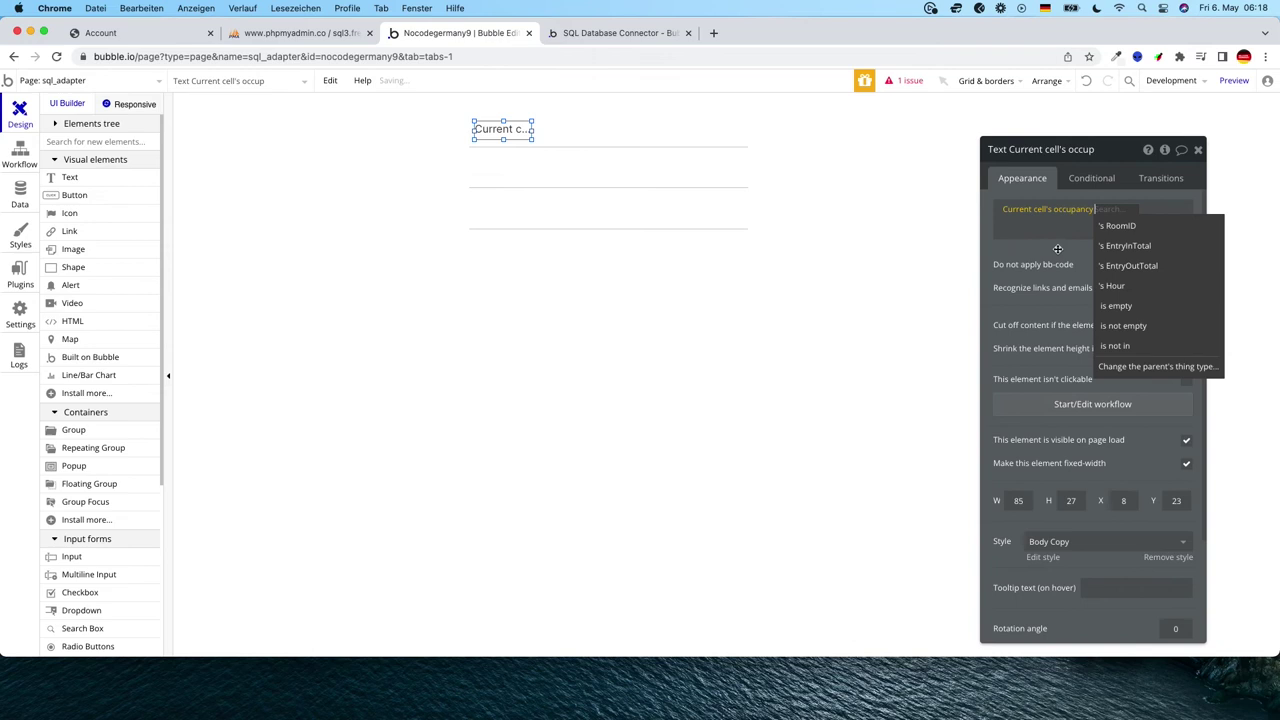
{"action": "left_click", "coordinate": [1128, 225]}
Step: Widen the repeating group and place a copy of the RoomID text beside it, showing Current cell's occupancy's Hour
{"action": "left_click", "coordinate": [740, 171]}
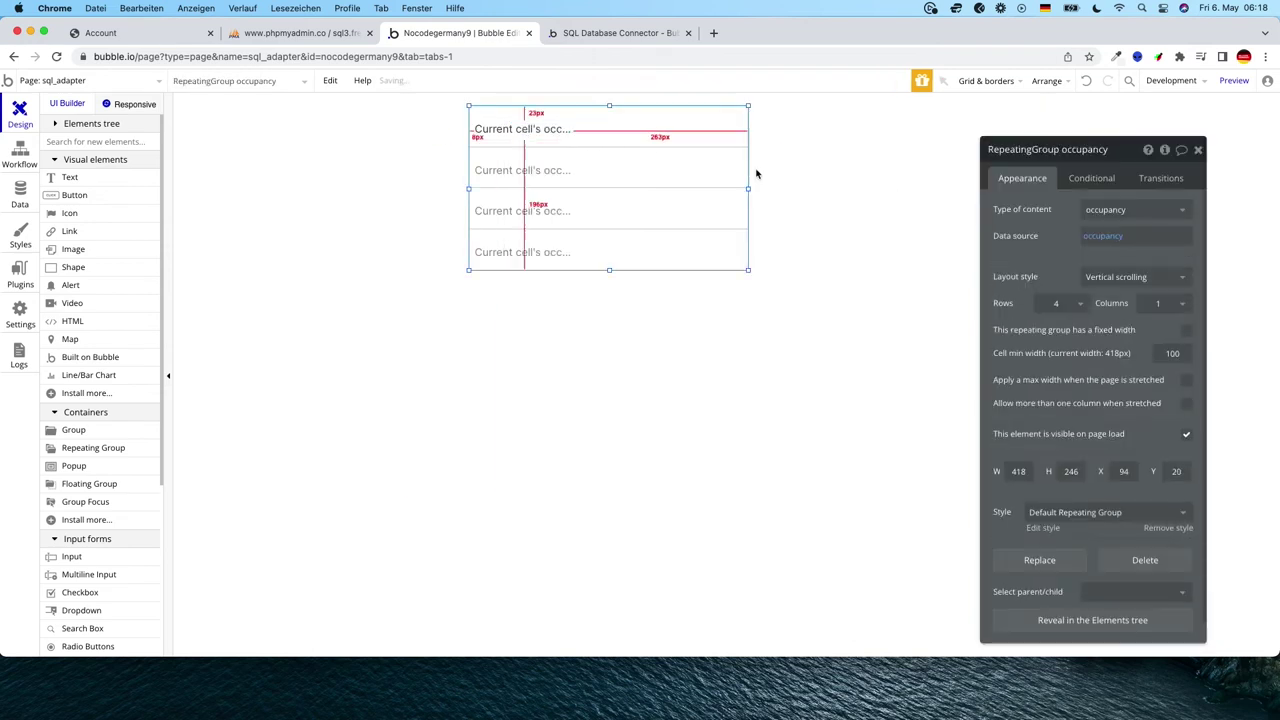
{"action": "left_click_drag", "start_coordinate": [757, 171], "coordinate": [877, 171]}
{"action": "left_click", "coordinate": [523, 129]}
{"action": "key", "text": "ctrl+c"}
{"action": "key", "text": "ctrl+v"}
{"action": "left_click_drag", "start_coordinate": [523, 129], "coordinate": [762, 130]}
{"action": "left_click", "coordinate": [1108, 218]}
{"action": "left_click", "coordinate": [1113, 306]}
Step: Add a third copy of the text in the cell, showing Current cell's occupancy's EntryInTotal
{"action": "key", "text": "ctrl+c"}
{"action": "key", "text": "ctrl+v"}
{"action": "left_click", "coordinate": [1108, 213]}
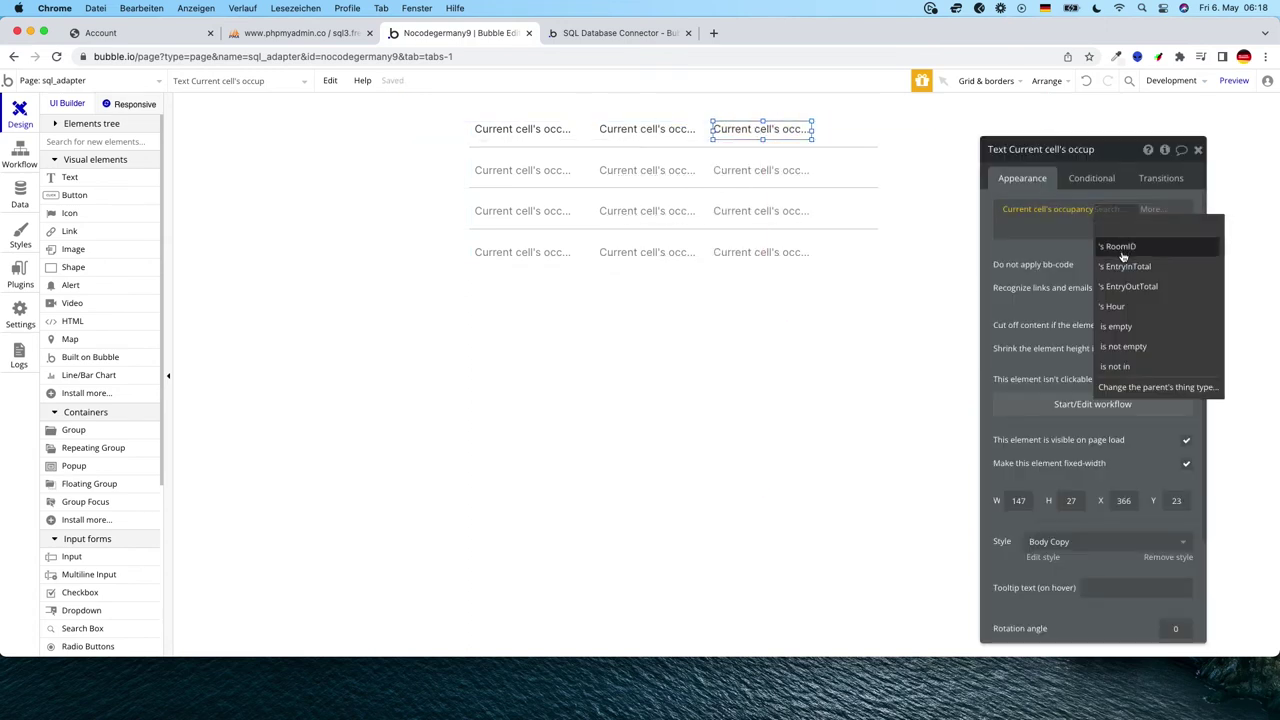
Step: Widen the repeating group to about 741 px and add a fourth text copy showing Current cell's occupancy's EntryOutTotal
{"action": "left_click", "coordinate": [872, 167]}
{"action": "left_click_drag", "start_coordinate": [872, 167], "coordinate": [966, 168]}
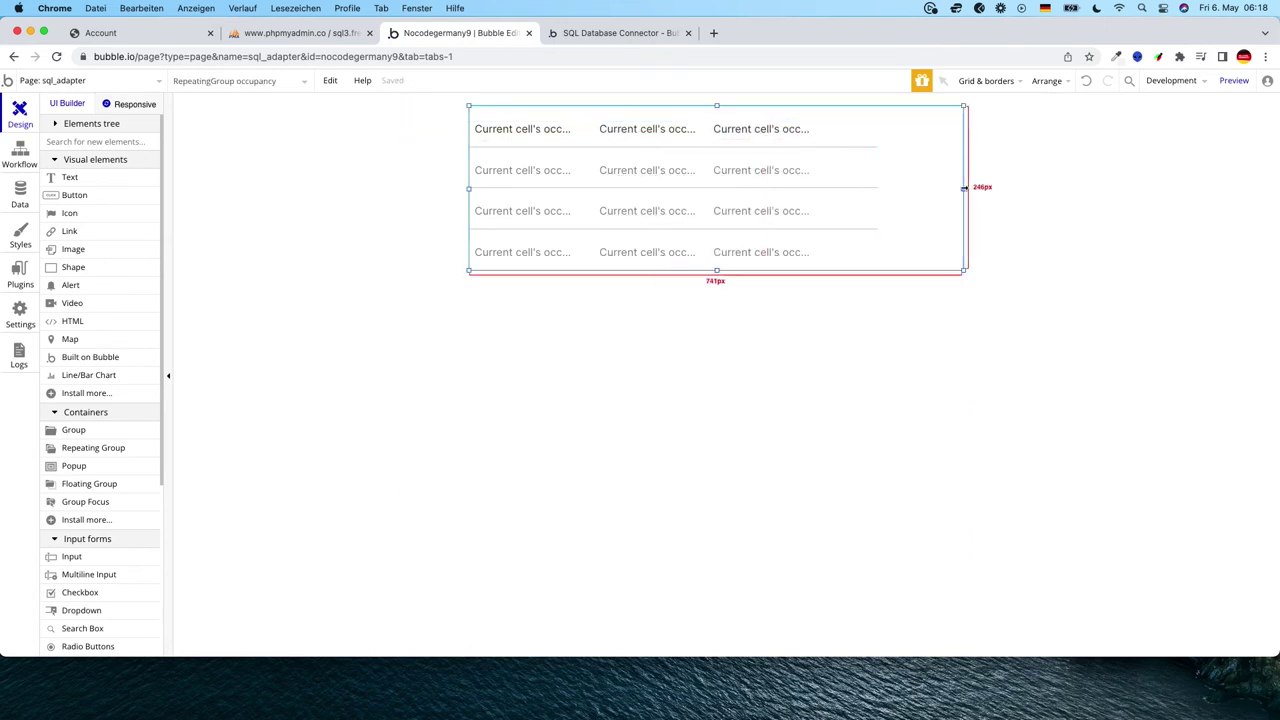
{"action": "left_click", "coordinate": [766, 129]}
{"action": "key", "text": "ctrl+c"}
{"action": "key", "text": "ctrl+v"}
{"action": "left_click_drag", "start_coordinate": [766, 129], "coordinate": [896, 129]}
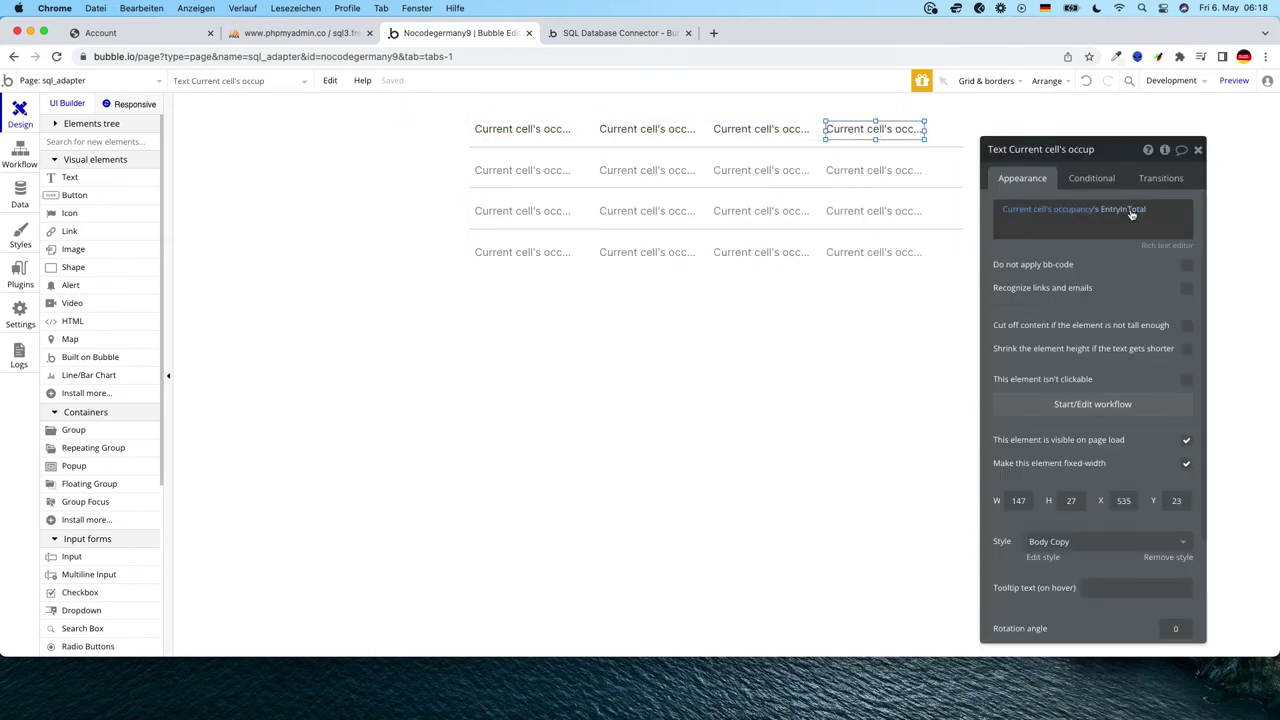
{"action": "left_click", "coordinate": [1125, 209]}
{"action": "left_click", "coordinate": [1135, 287]}
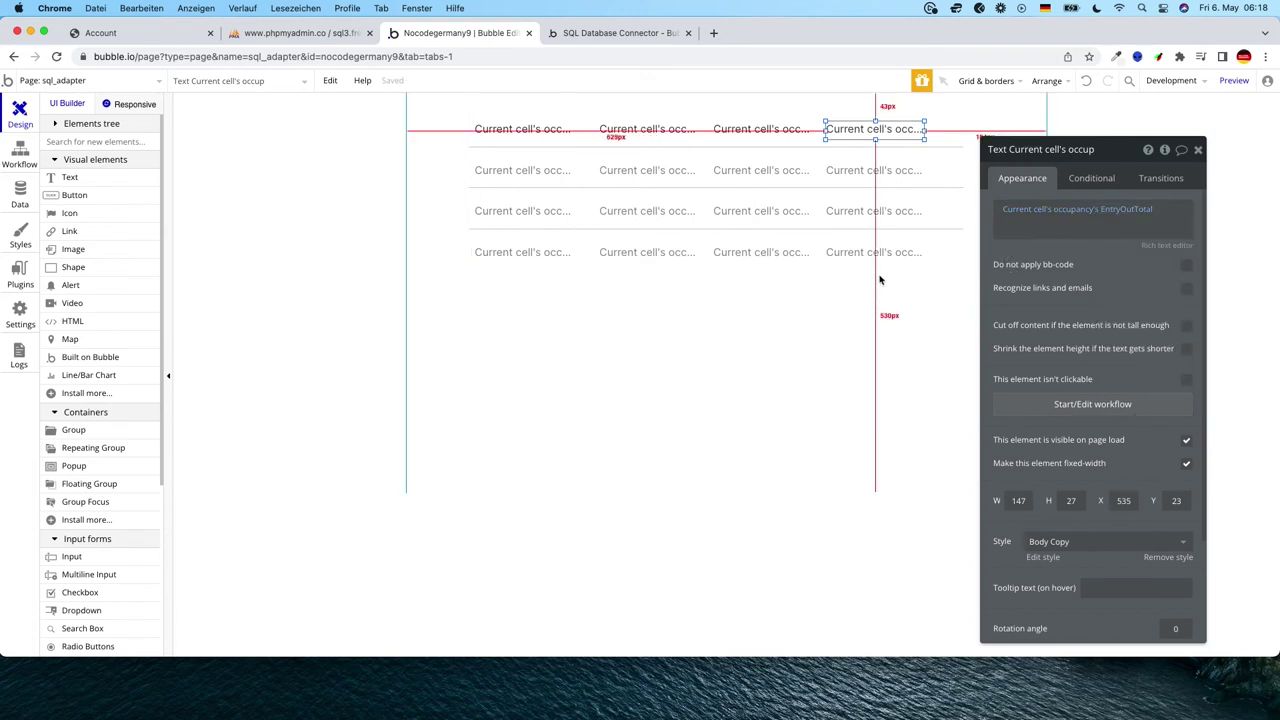
Step: Preview the page and look through the occupancy rows in the repeating group
{"action": "left_click", "coordinate": [1234, 80]}
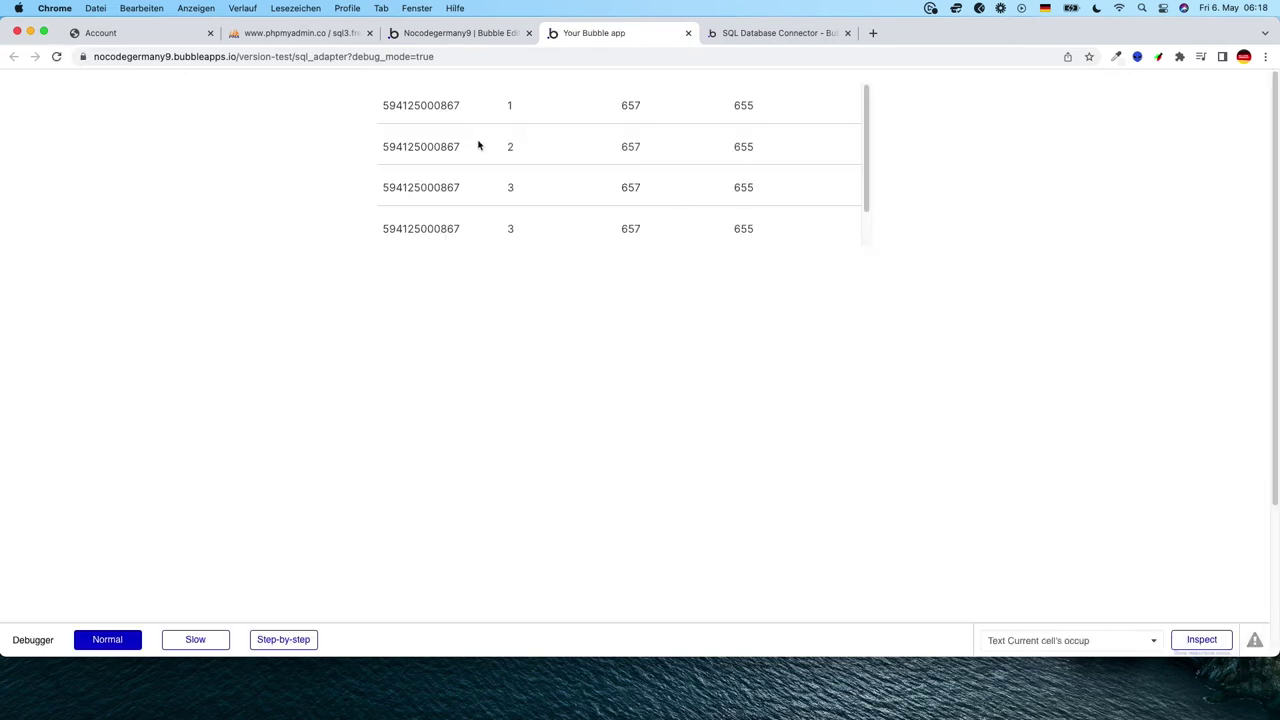
{"action": "scroll", "coordinate": [478, 145], "scroll_direction": "down", "scroll_amount": 5}
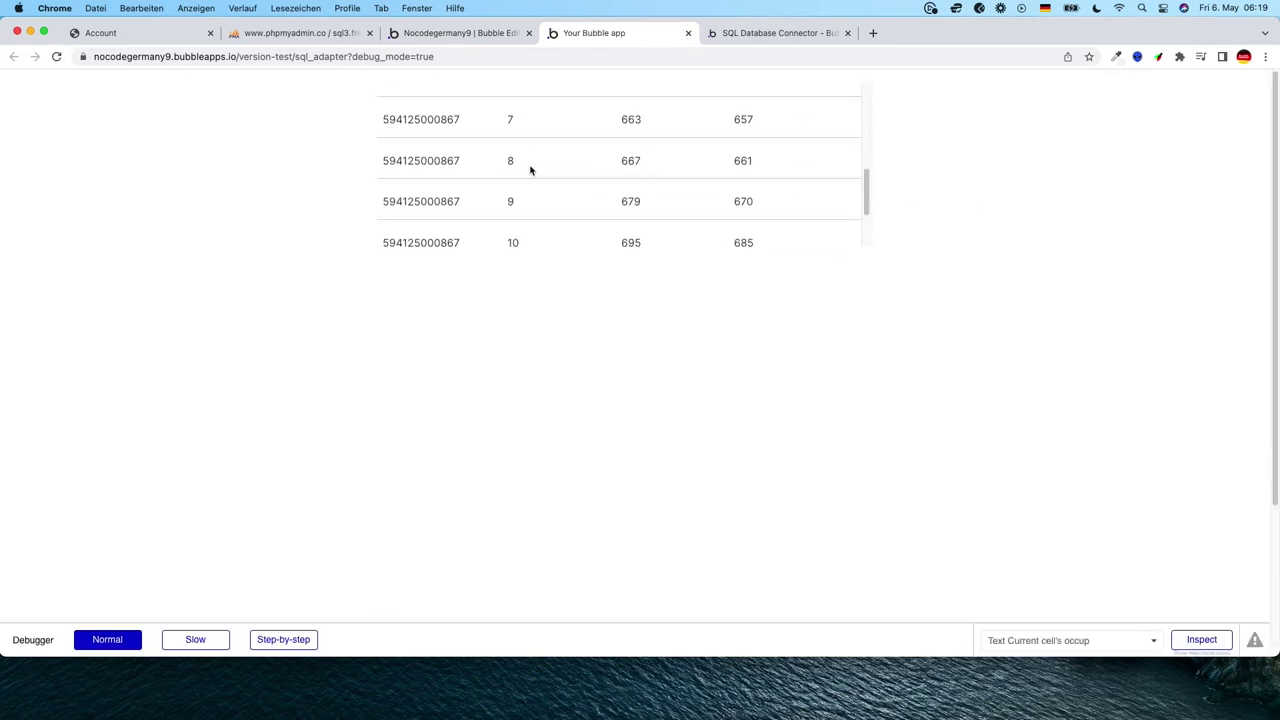
{"action": "scroll", "coordinate": [540, 170], "scroll_direction": "down", "scroll_amount": 5}
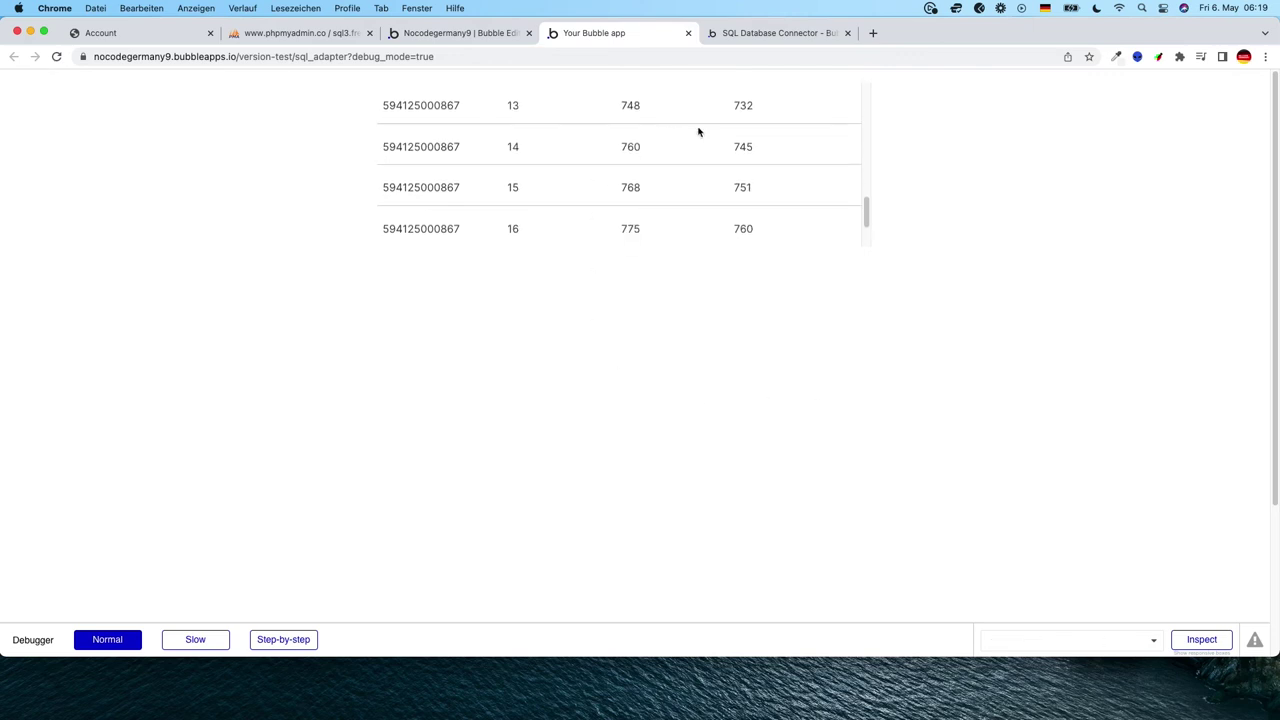
{"action": "scroll", "coordinate": [620, 115], "scroll_direction": "up", "scroll_amount": 10}
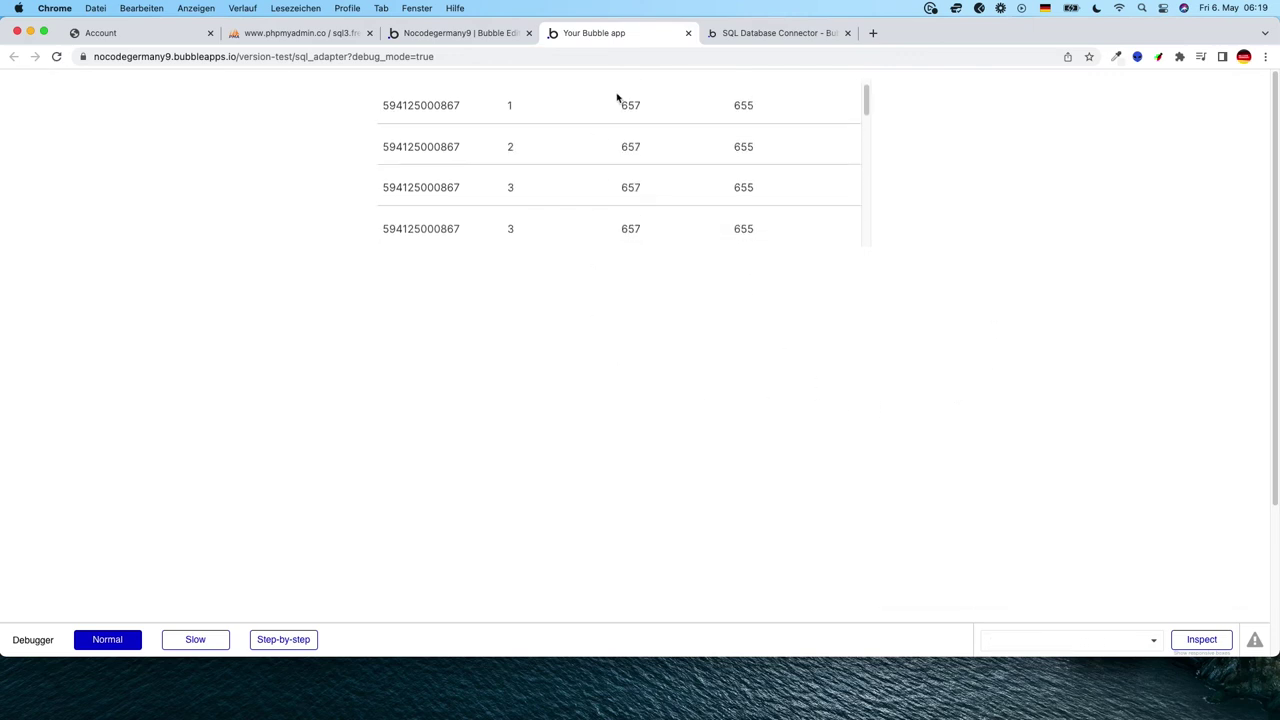
Step: Return to the Bubble editor and place a Line/Bar Chart beneath the repeating group on the sql_adapter page
{"action": "left_click", "coordinate": [457, 37]}
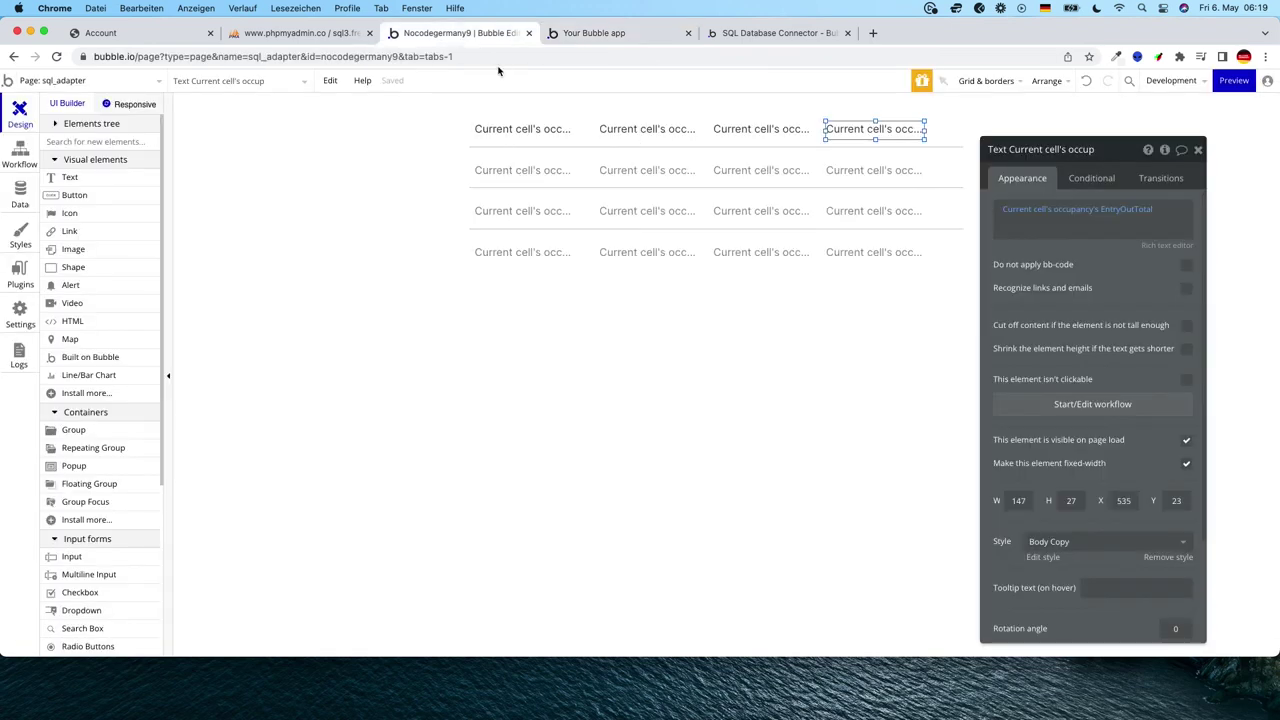
{"action": "left_click", "coordinate": [89, 376]}
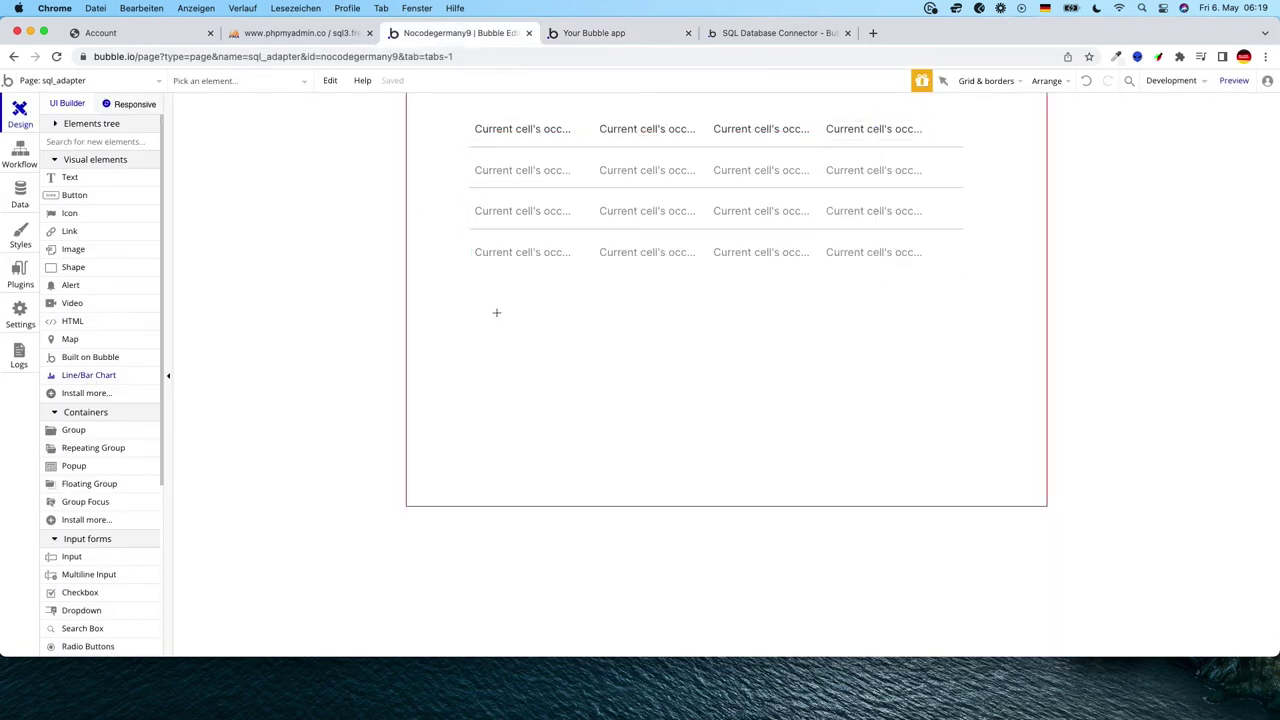
{"action": "left_click_drag", "start_coordinate": [470, 320], "coordinate": [866, 488]}
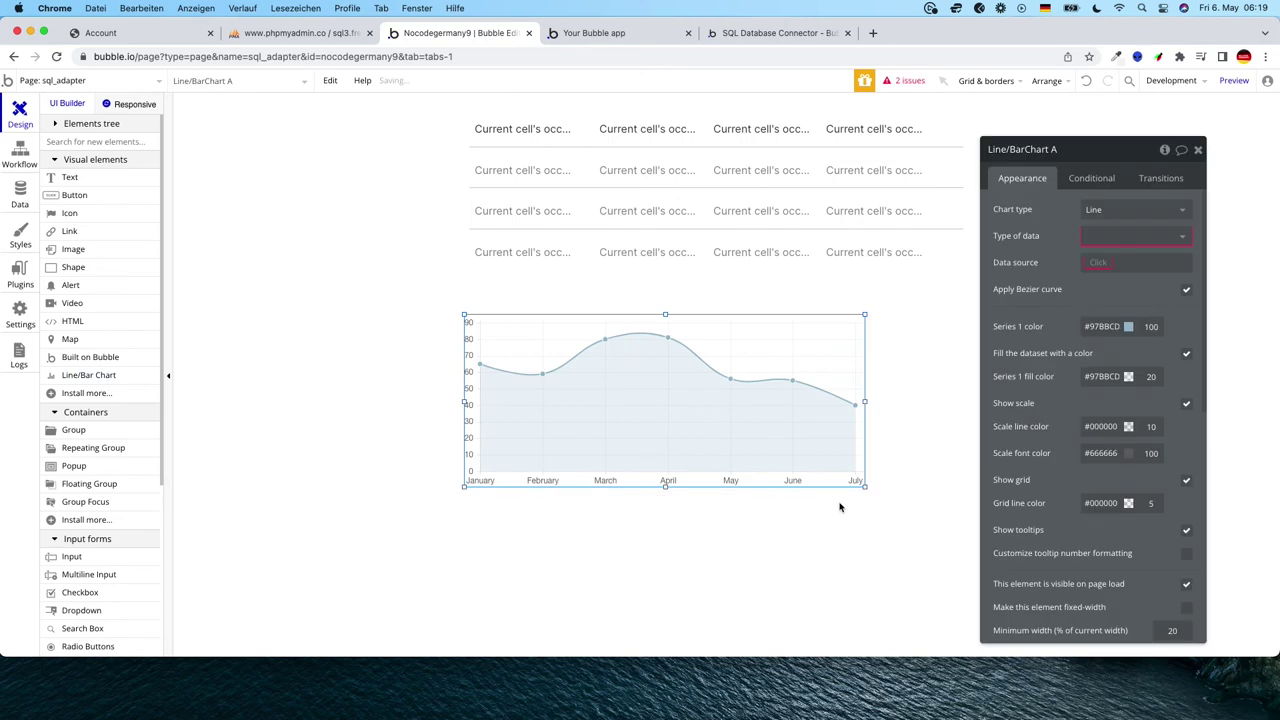
Step: Set the chart's data source to the external API occupancy and its type of data to occupancy
{"action": "left_click", "coordinate": [1100, 262]}
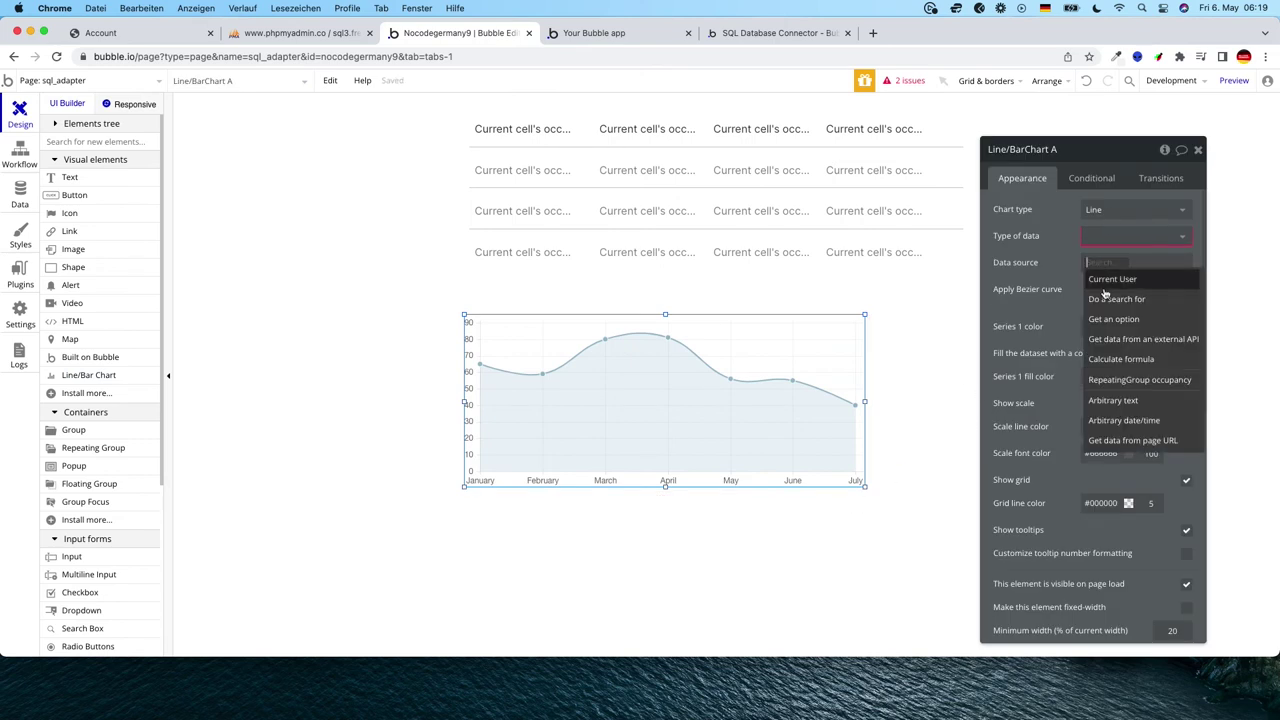
{"action": "left_click", "coordinate": [1113, 340]}
{"action": "left_click", "coordinate": [860, 181]}
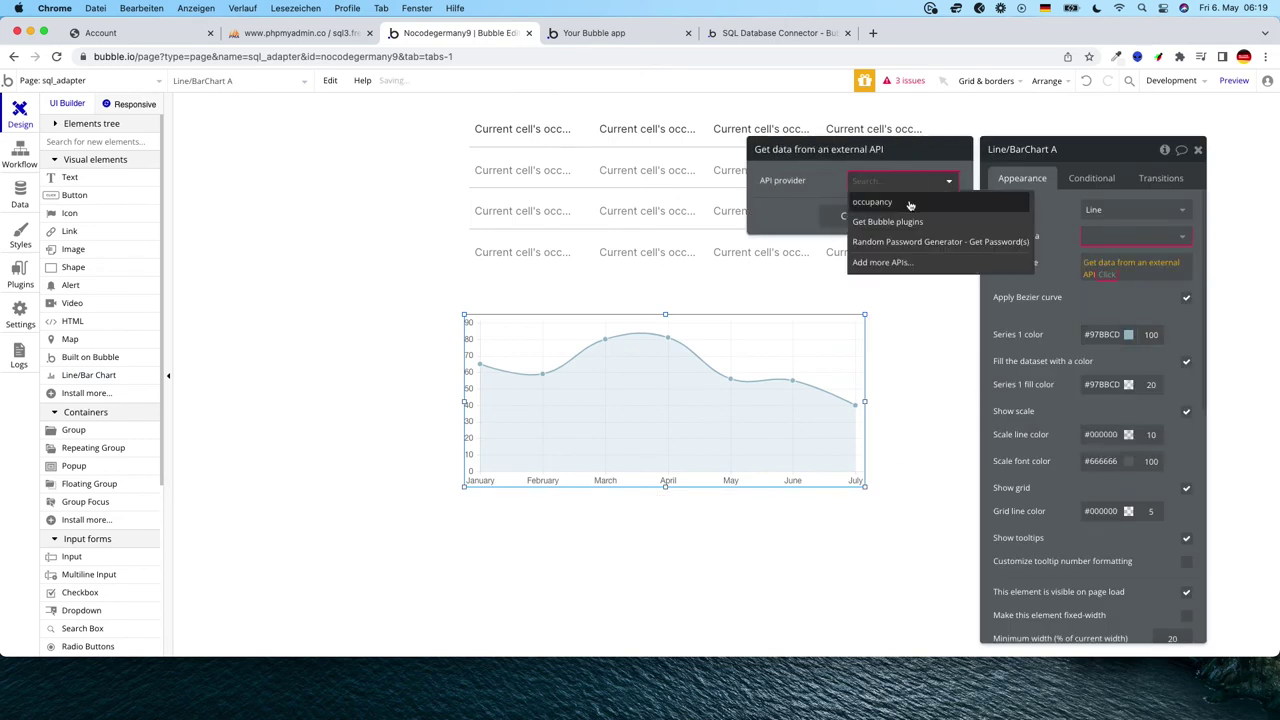
{"action": "left_click", "coordinate": [906, 200]}
{"action": "left_click", "coordinate": [852, 217]}
{"action": "left_click", "coordinate": [1135, 236]}
Step: Set the chart's value expression to Current point's EntryInTotal and its label expression to Current point's Hour
{"action": "left_click", "coordinate": [1110, 300]}
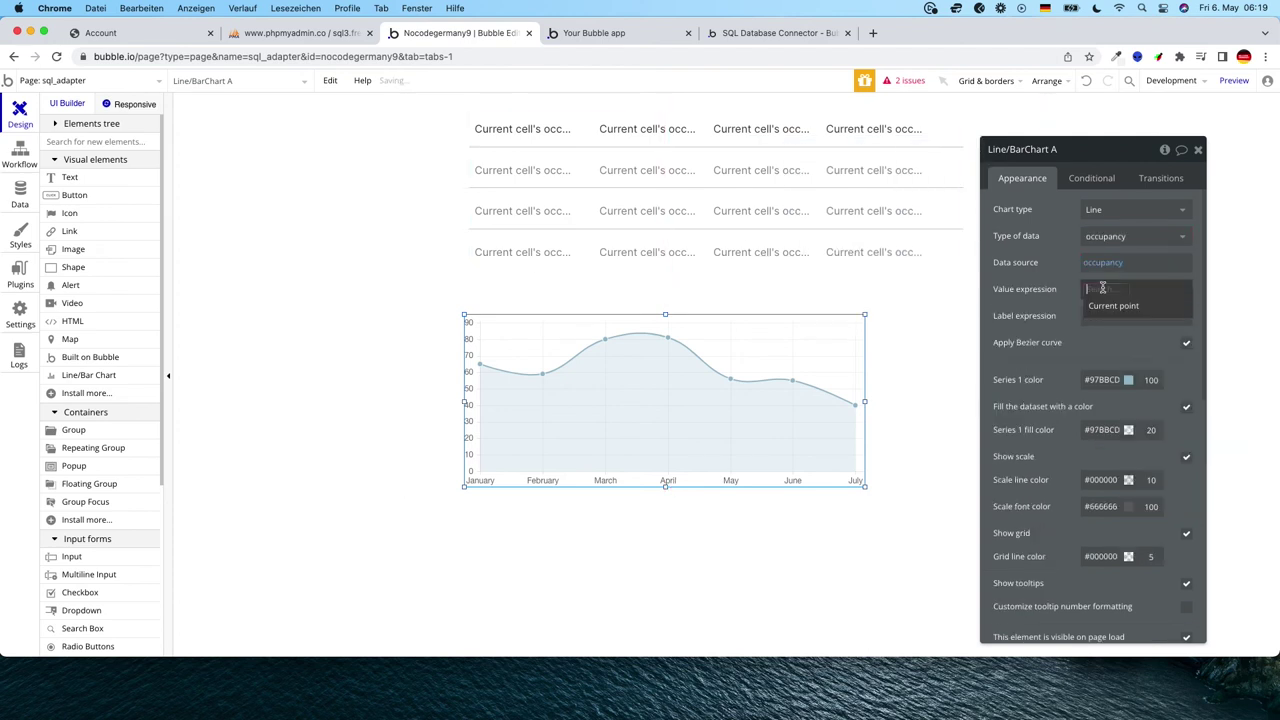
{"action": "left_click", "coordinate": [1107, 307]}
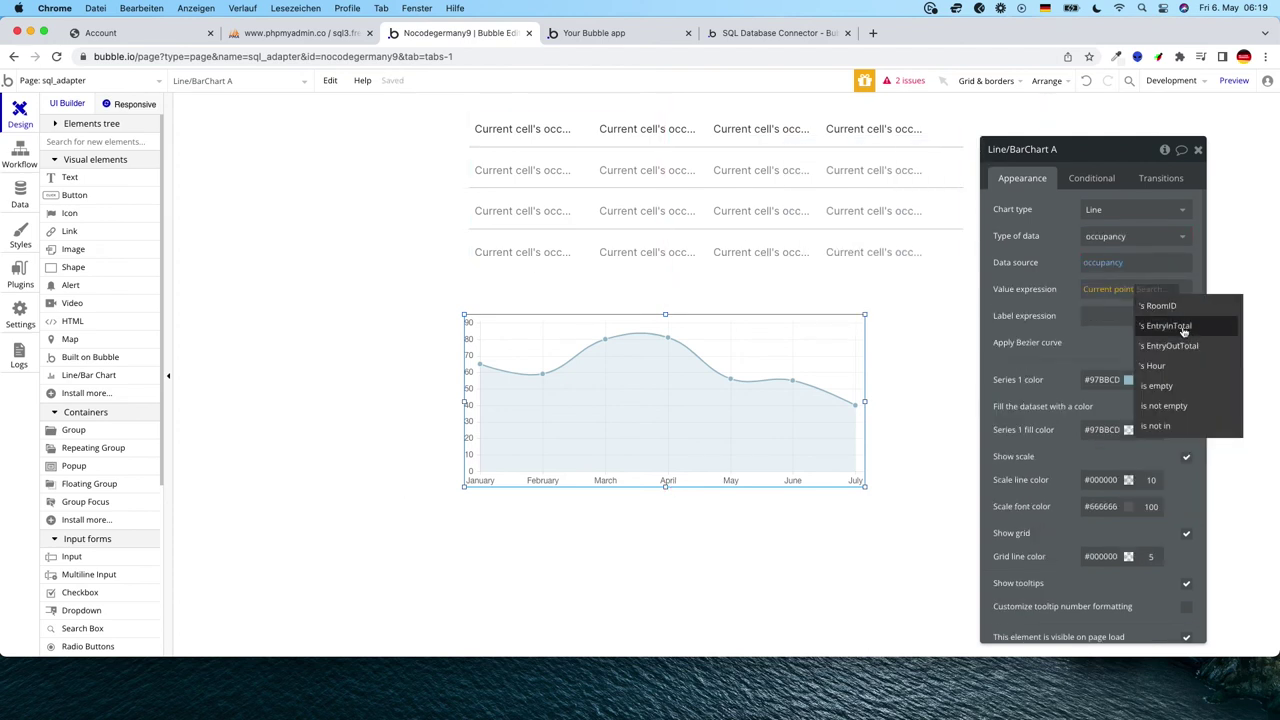
{"action": "left_click", "coordinate": [1184, 329]}
{"action": "left_click", "coordinate": [1185, 320]}
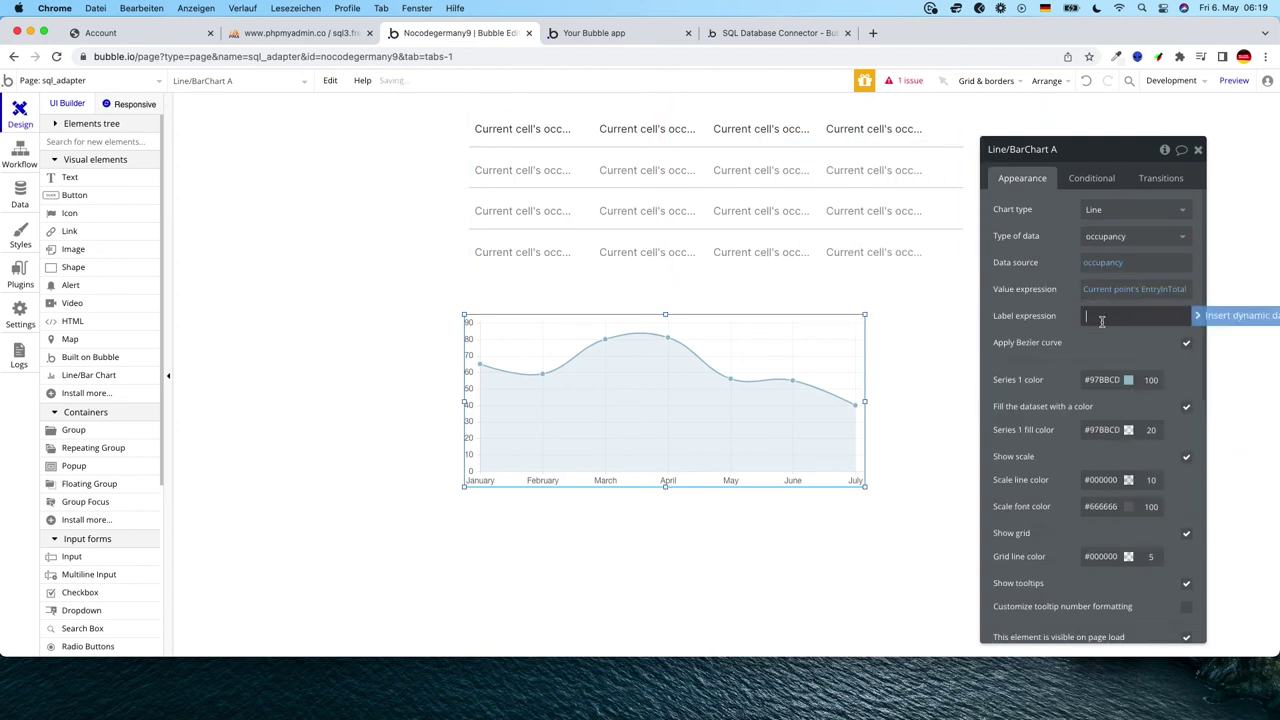
{"action": "left_click", "coordinate": [1120, 353]}
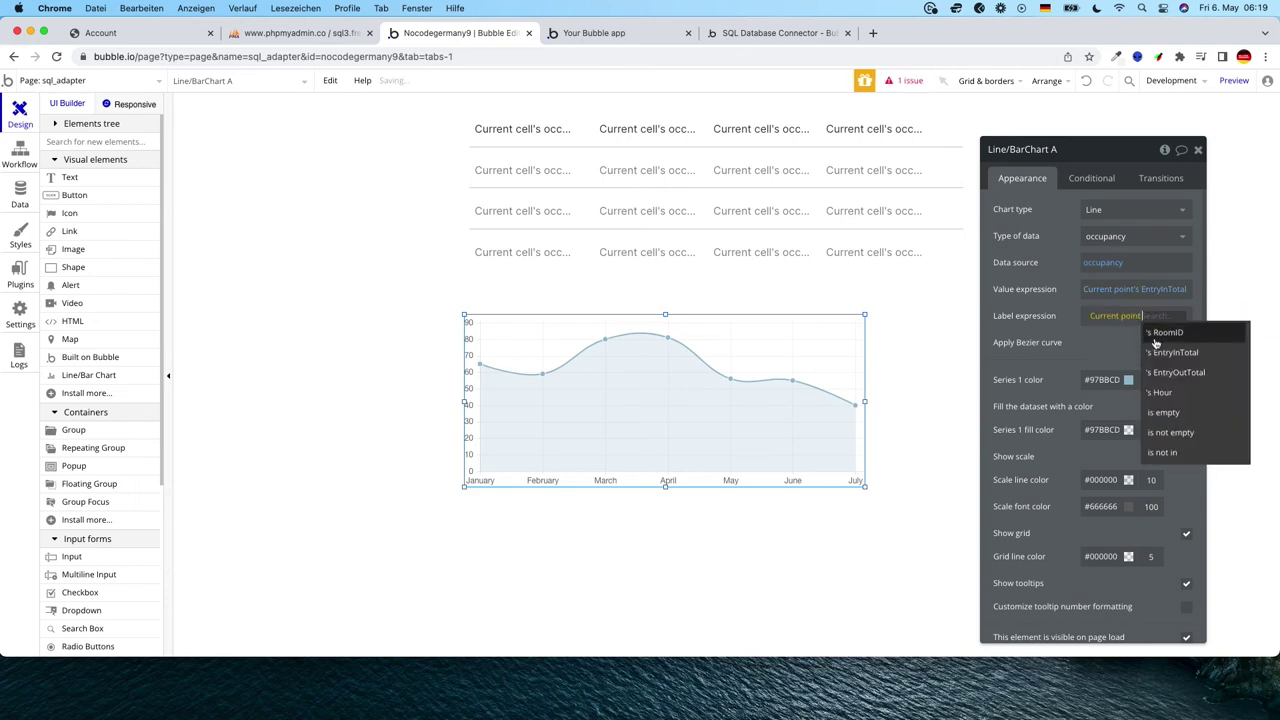
{"action": "left_click", "coordinate": [1160, 372]}
{"action": "left_click", "coordinate": [1053, 334]}
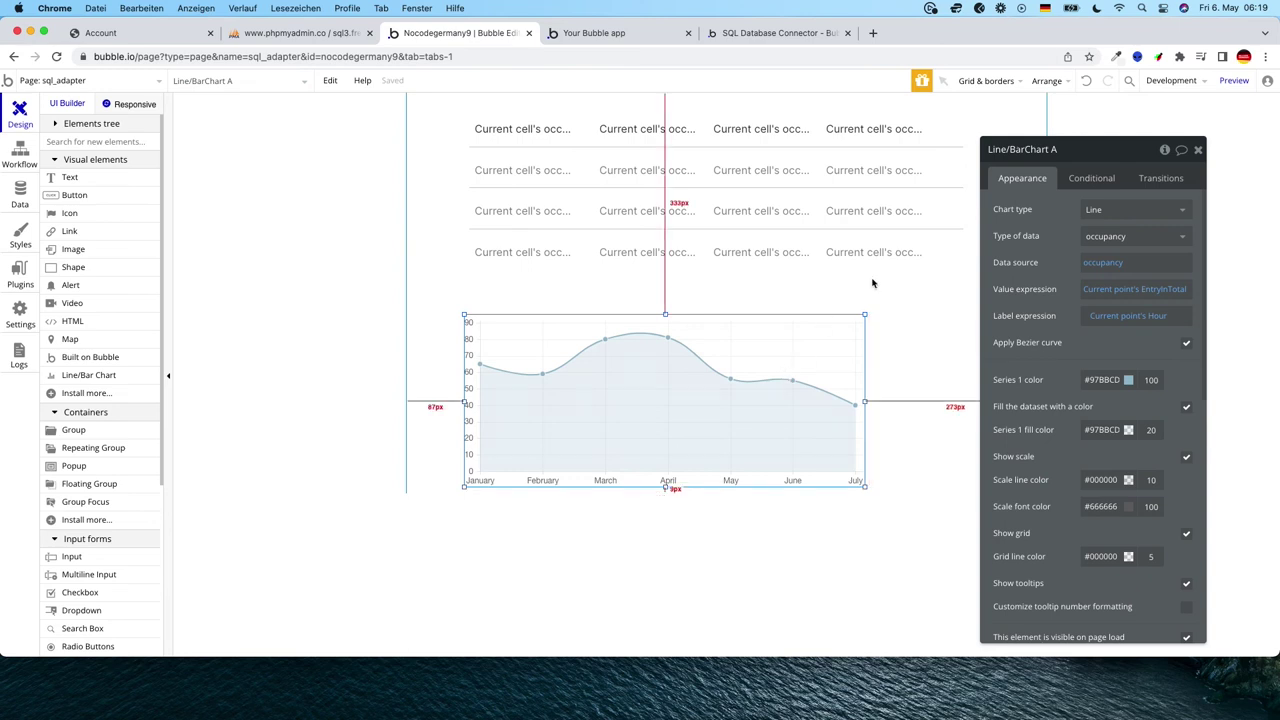
Step: Reload the page preview and examine the occupancy line chart below the repeating group
{"action": "key", "text": "super+alt+Right"}
{"action": "key", "text": "super+r"}
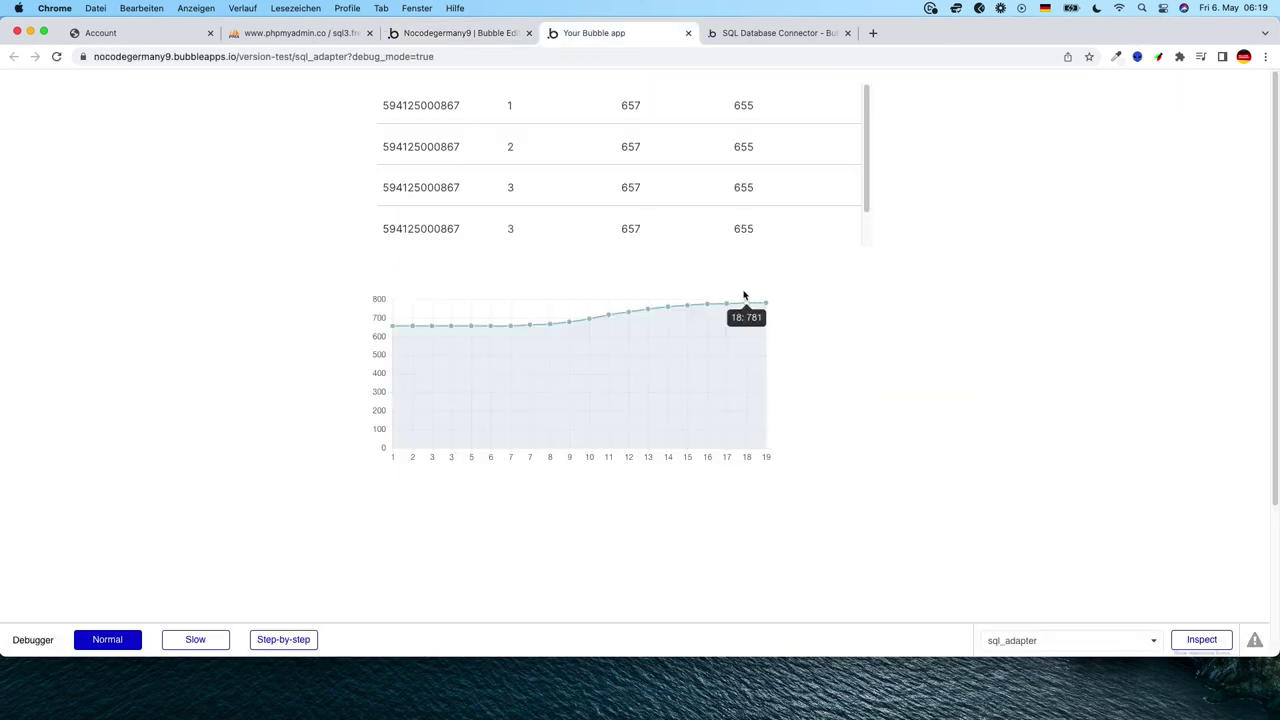